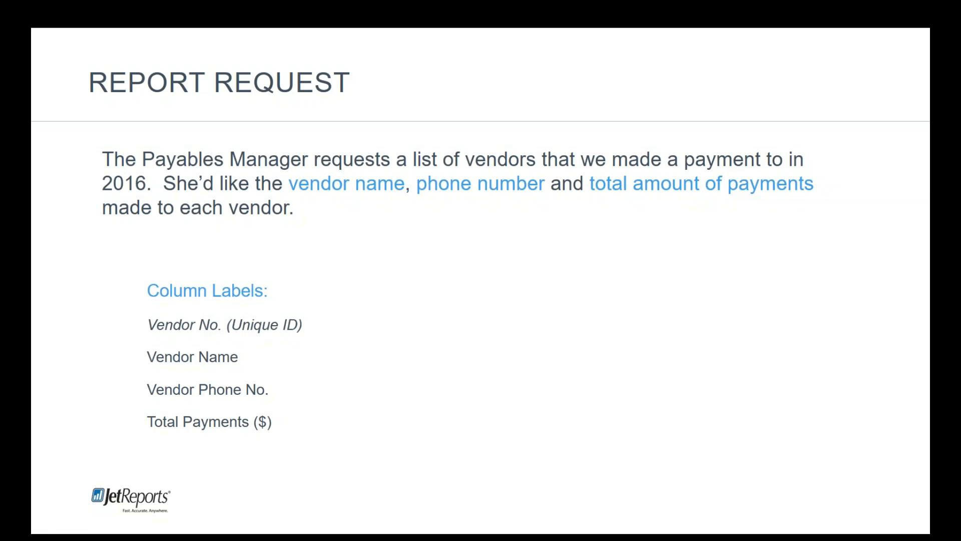
key(Right)
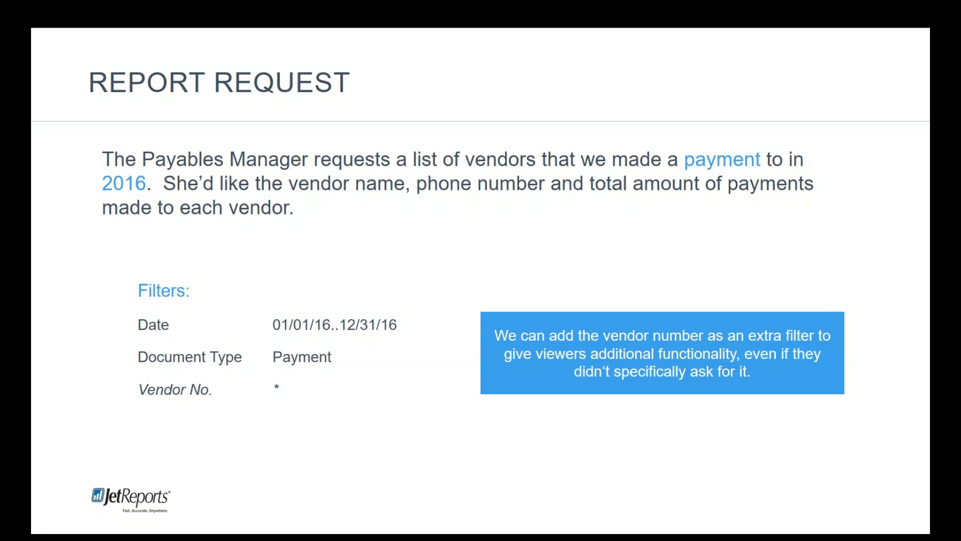
drag(911, 150, 500, 0)
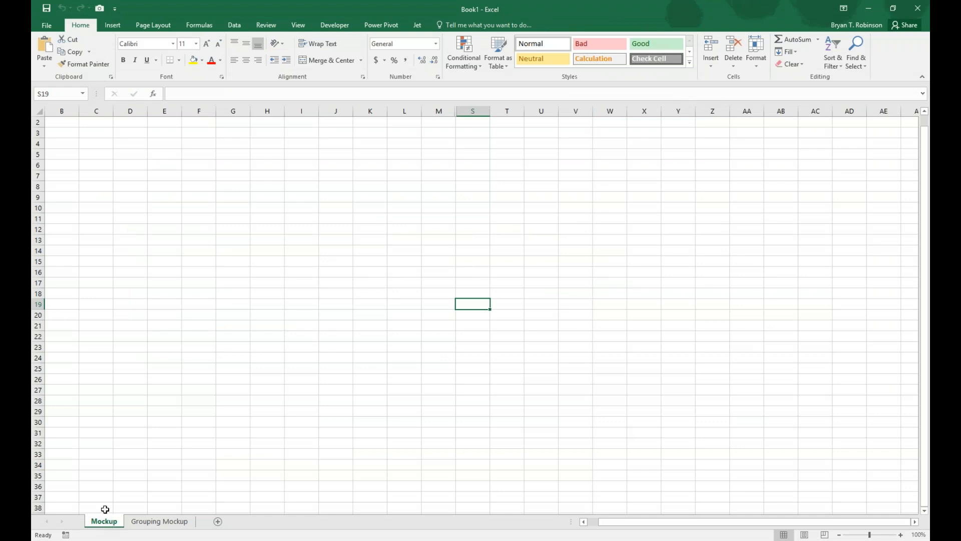
Enter the column headers Vendor No., Vendor Name, Phone No. and Total Payments in cells E5 to H5.
click(166, 152)
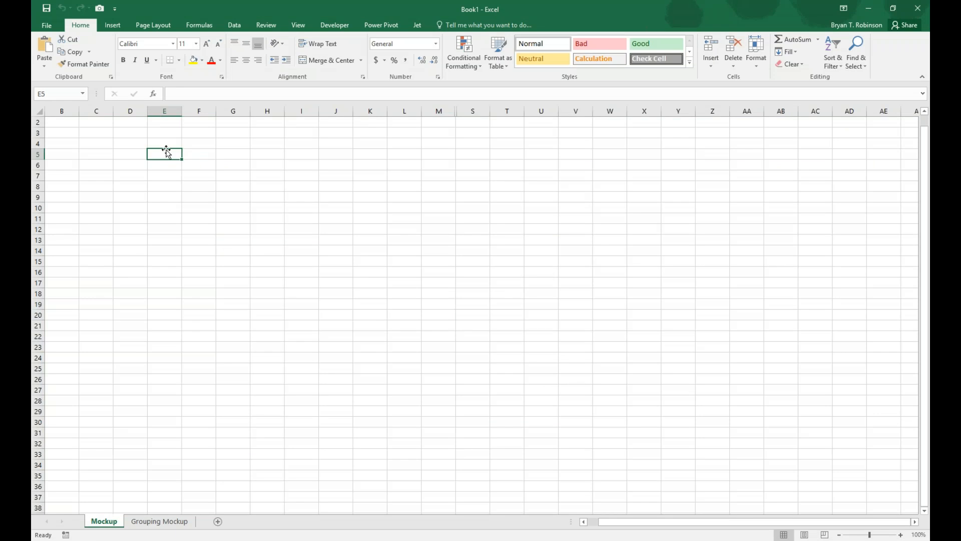
text(Vendor No.)
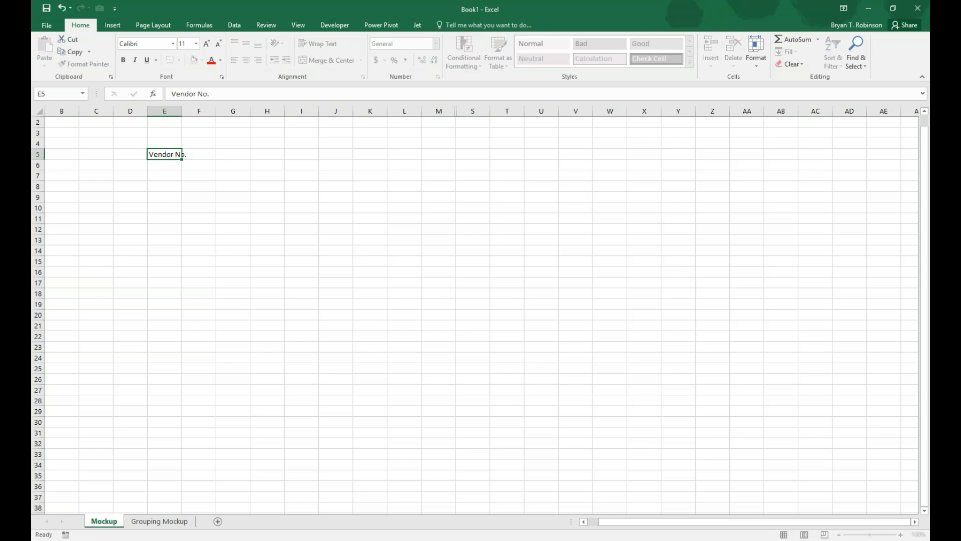
key(Tab)
text(Vendor Name)
key(Tab)
text(Phone Nop.)
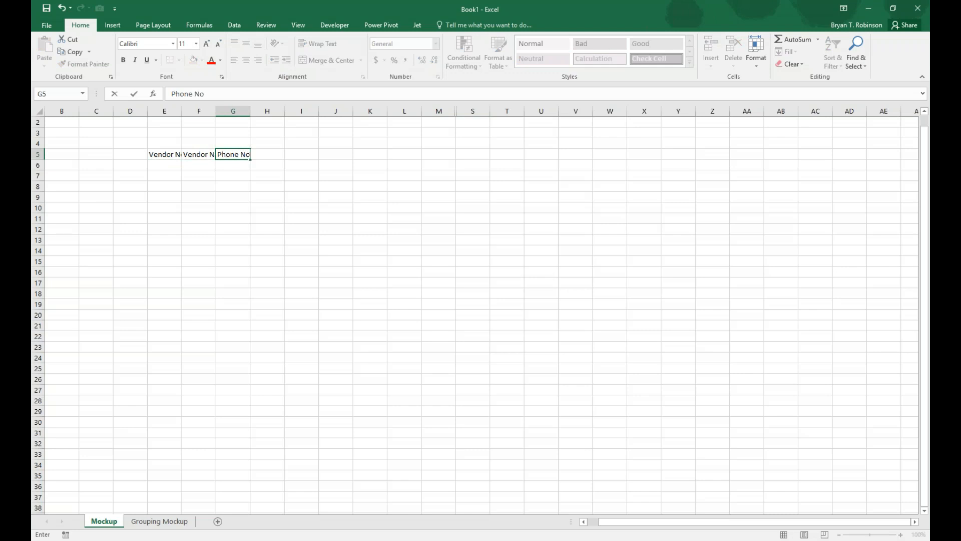
key(BackSpace)
key(BackSpace)
text(.)
key(Tab)
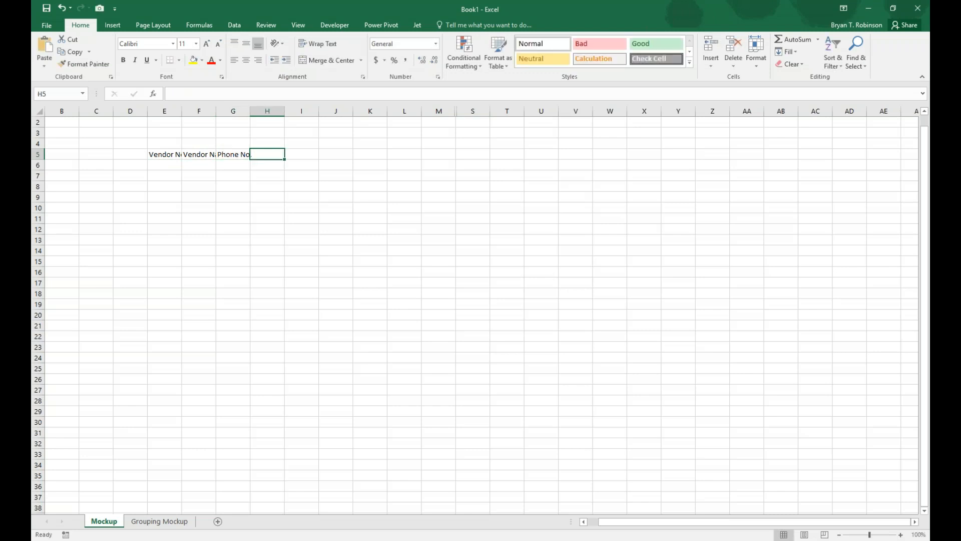
text(Total)
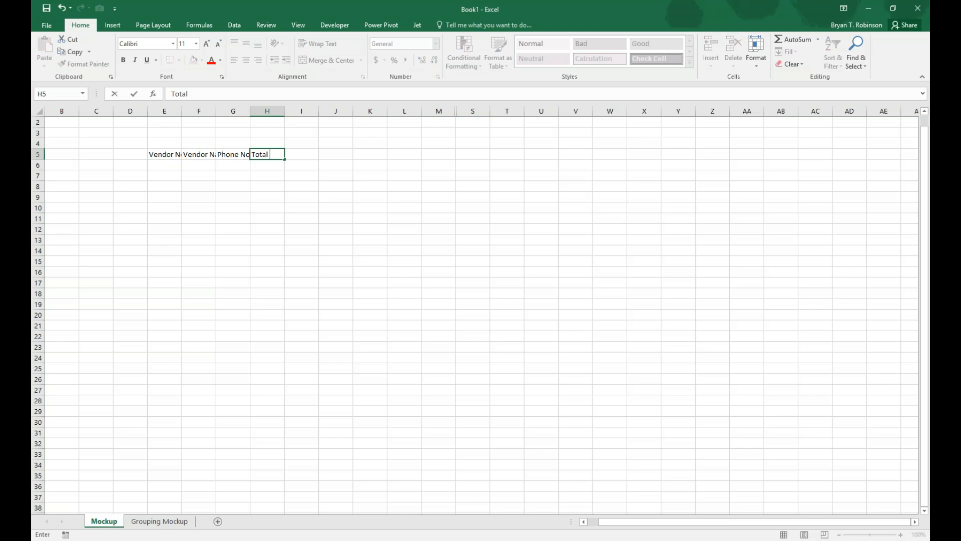
text( Payments)
key(Return)
Apply the Accent5 cell style to the headers in E5:H5 and autofit the widths of columns E to H.
drag(172, 111, 283, 111)
drag(175, 154, 272, 155)
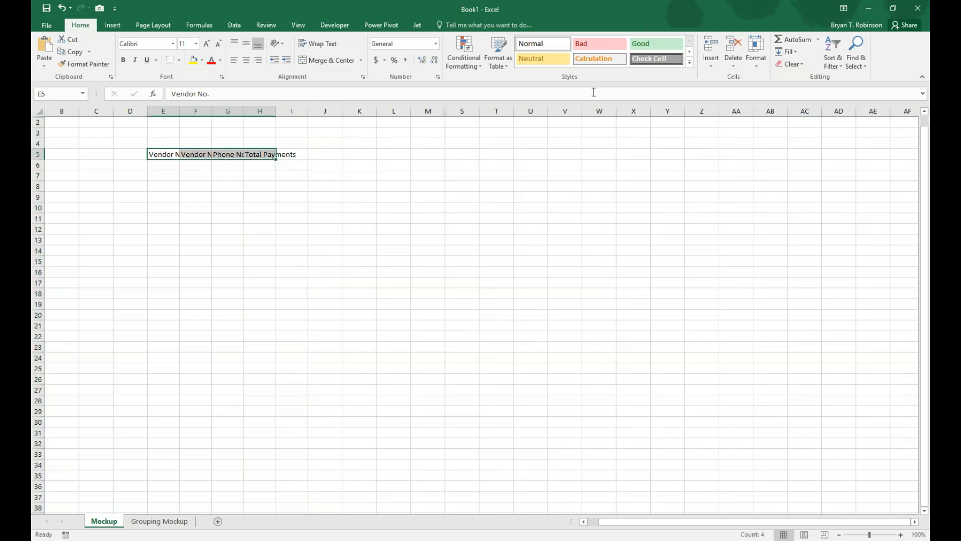
click(689, 62)
click(771, 188)
drag(165, 110, 274, 110)
double_click(277, 110)
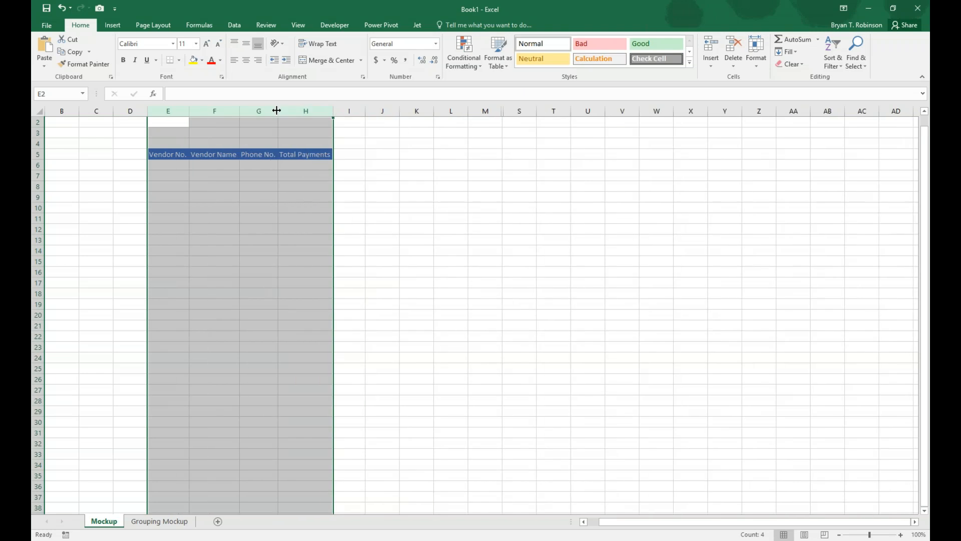
Enter the sample vendor numbers 1, 2 and 3 in cells E6 to E8.
click(173, 164)
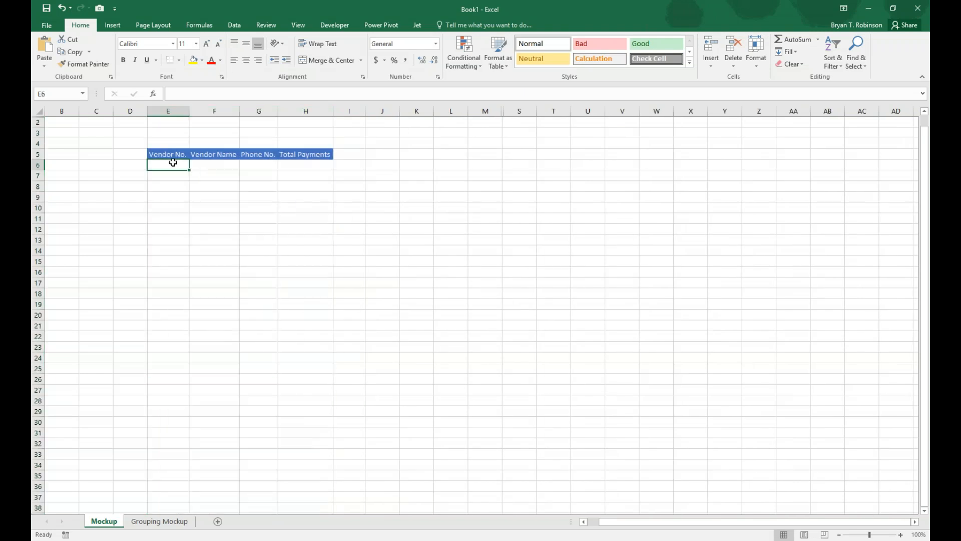
text(1)
key(Return)
text(2)
key(Return)
text(3)
key(Return)
Enter the placeholder vendor names asd, fgh and jkl in cells F6 to F8.
click(205, 162)
text(asd)
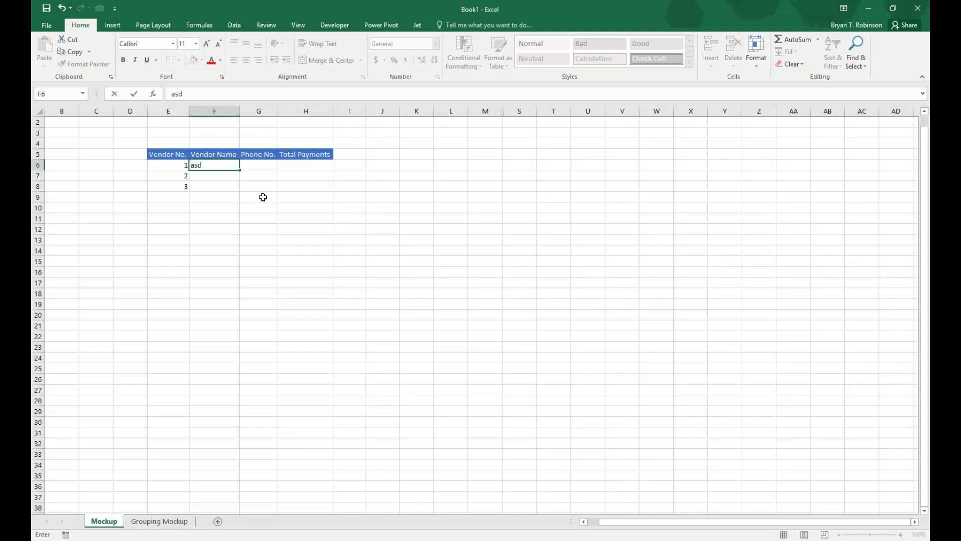
key(Return)
text(fgh)
key(Return)
text(jkl)
key(Return)
Fill G6:G8 with a series of placeholder phone numbers starting in G6, and autofit column G.
click(265, 166)
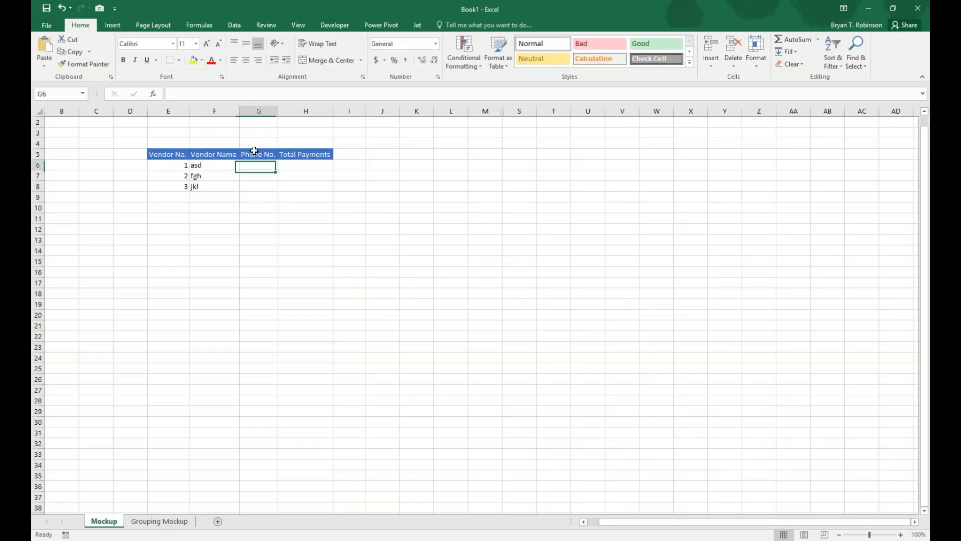
text(555-555)
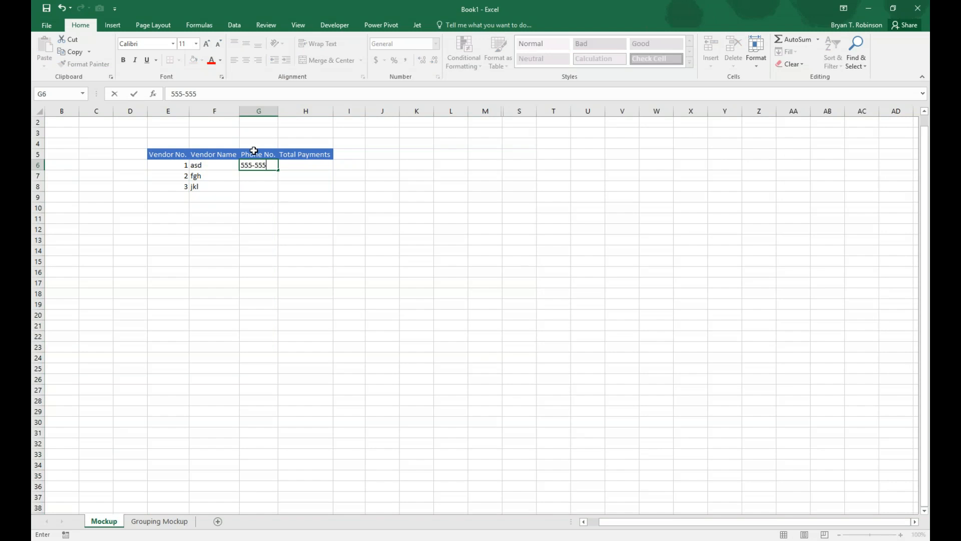
text(-5555)
key(Return)
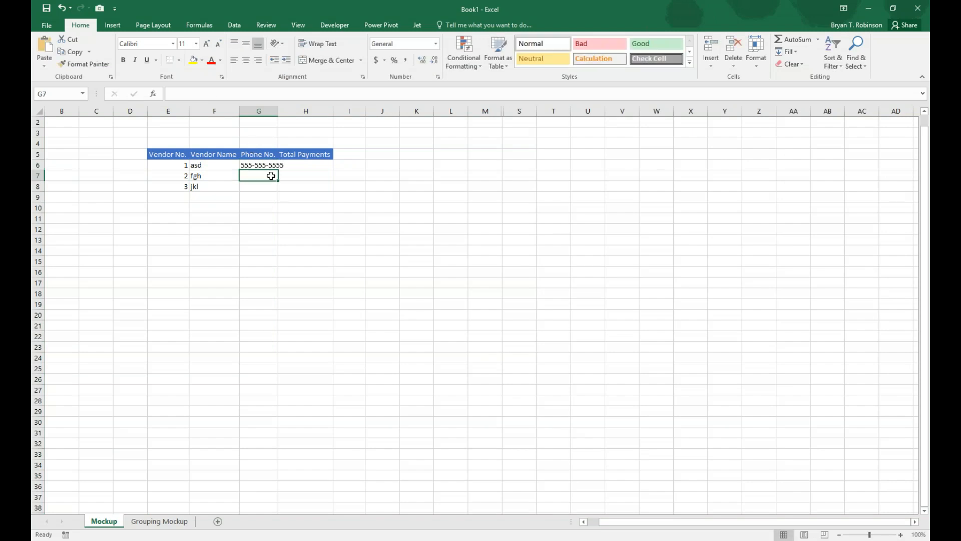
click(270, 165)
drag(279, 170, 278, 191)
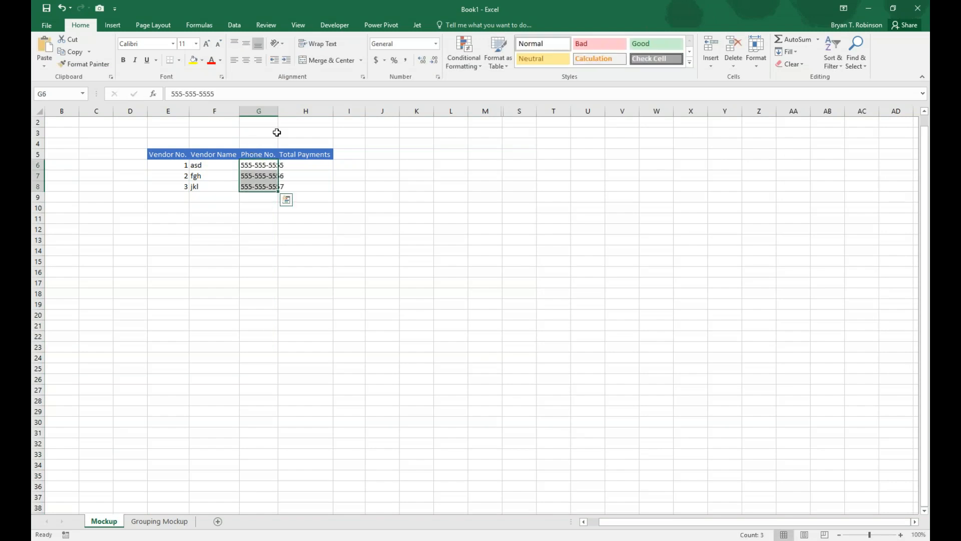
double_click(281, 111)
Enter 1000 as the sample total payment in H6 and fill it down to H8.
click(320, 164)
text(1000)
key(Return)
click(322, 165)
drag(342, 171, 346, 194)
click(379, 248)
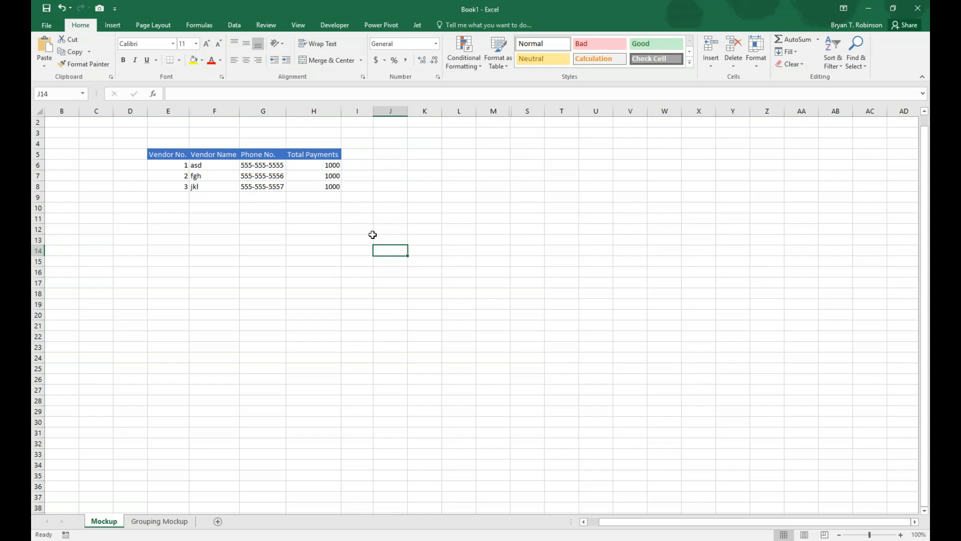
Add a total row below the sample data with the label Grand Total in G9 and 3000 in H9.
click(252, 196)
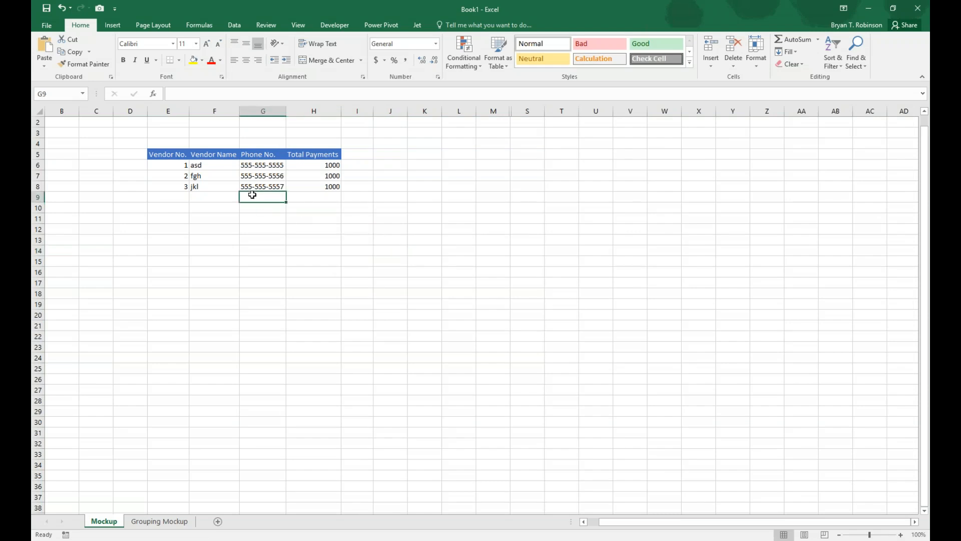
text(Grand Total)
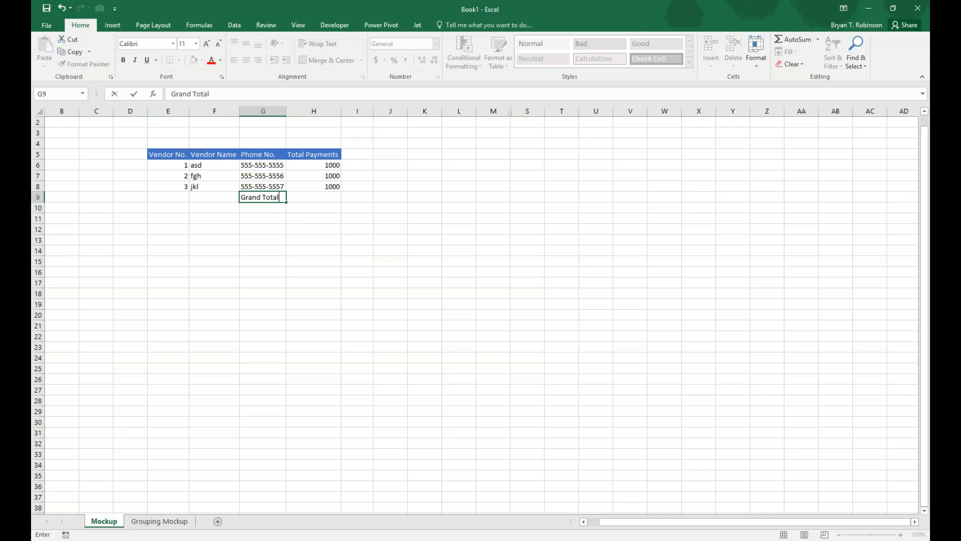
key(Tab)
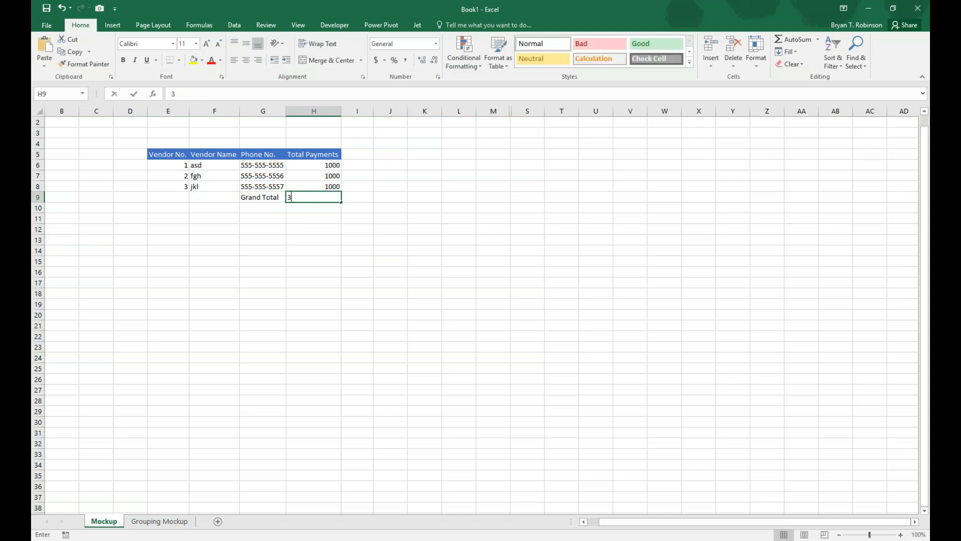
text(3000)
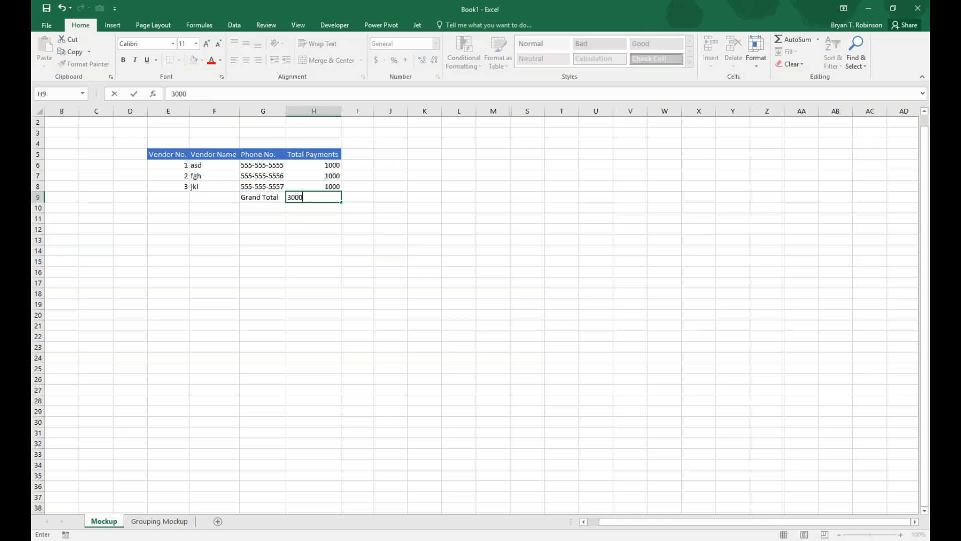
key(Return)
Make the Grand Total cells G9:H9 bold and give them a Top and Thick Bottom Border.
mouse_move(255, 196)
mouse_down()
mouse_move(313, 200)
mouse_move(299, 195)
mouse_up()
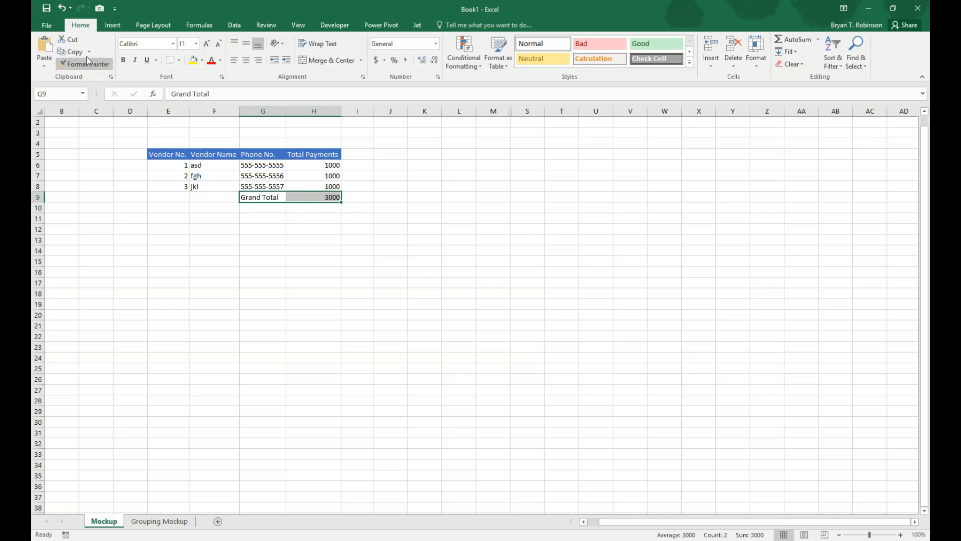
click(122, 60)
click(179, 60)
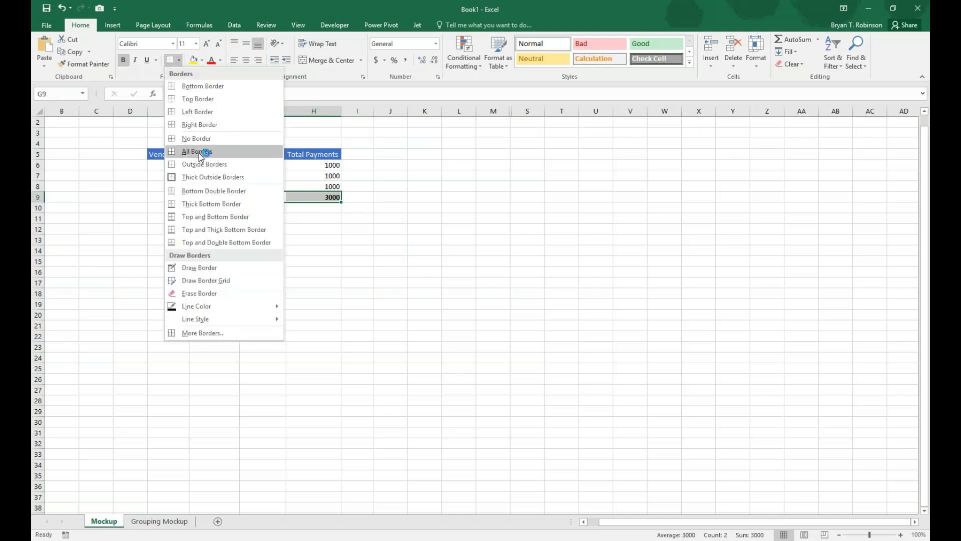
click(202, 230)
click(491, 347)
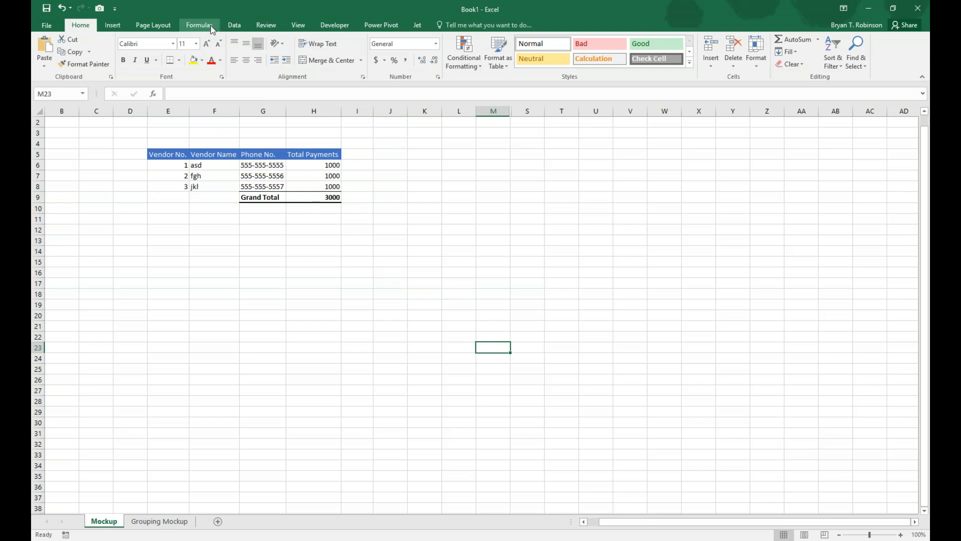
Draw a vertical arrow pointing down beside the vendor names, spanning rows 6 to 8 in column F.
click(112, 25)
click(200, 53)
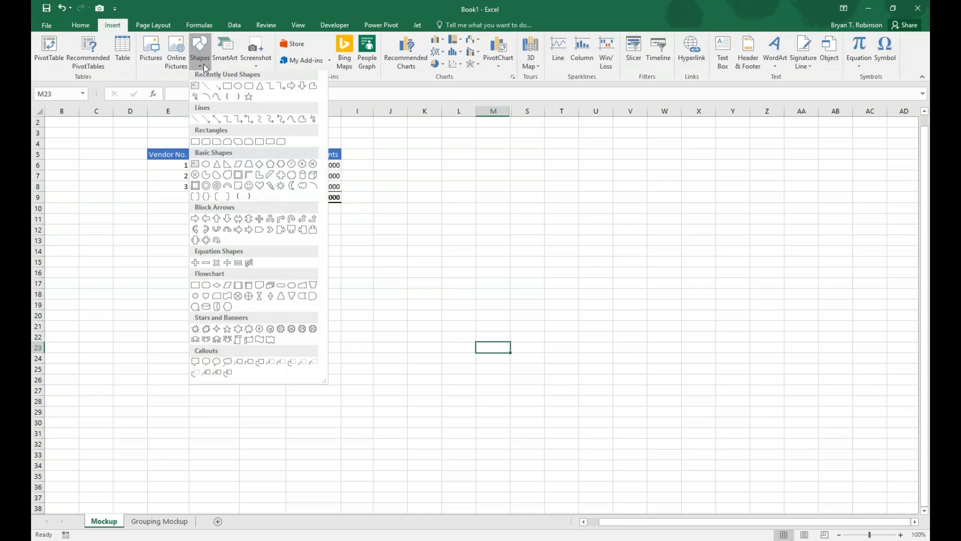
click(216, 89)
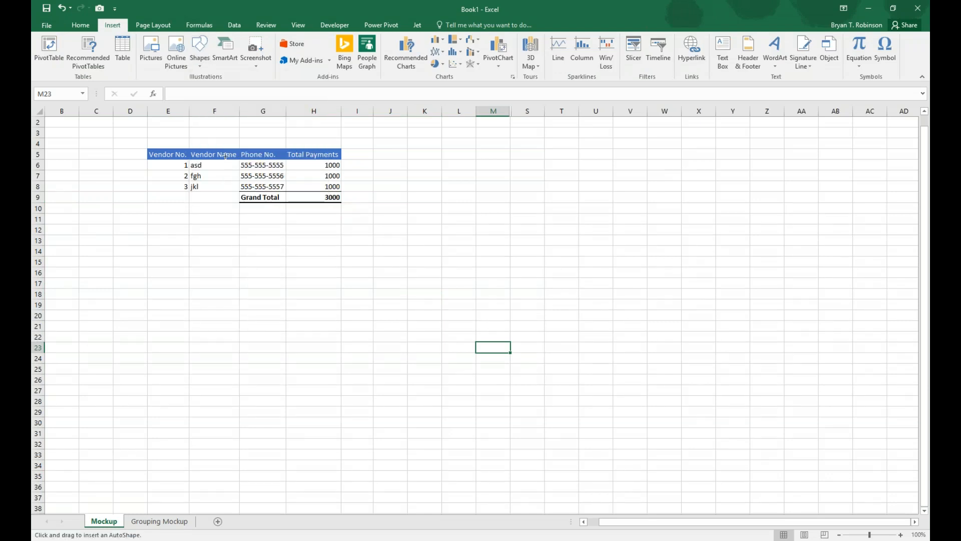
drag(227, 161, 228, 187)
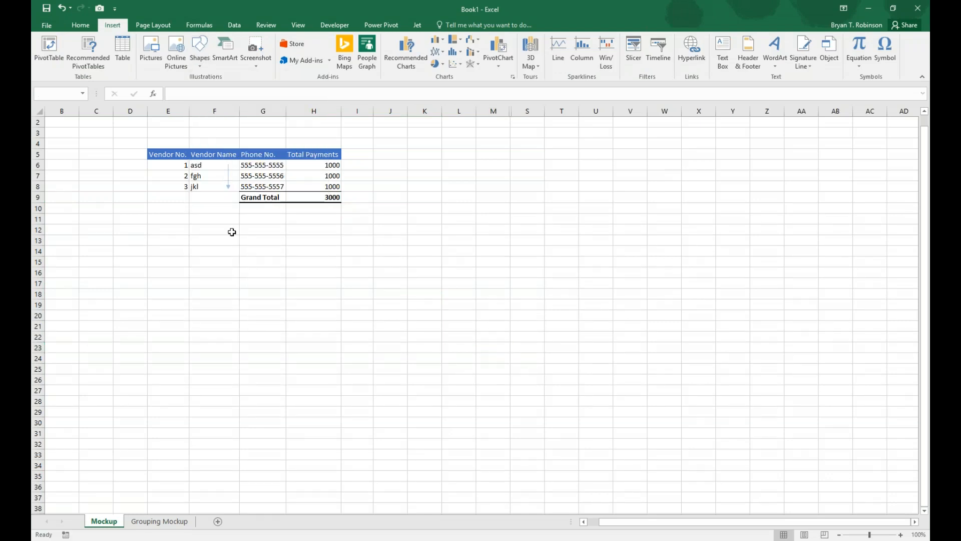
click(246, 258)
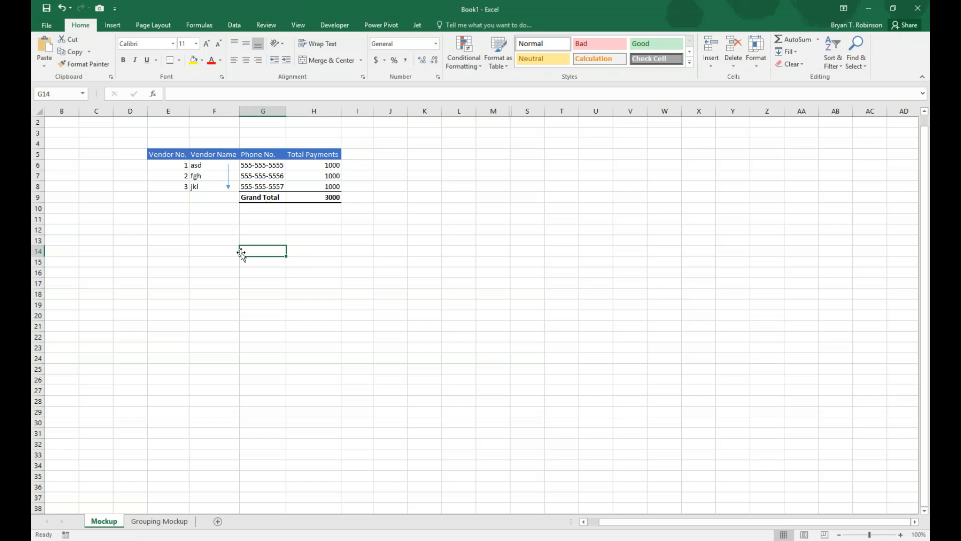
drag(167, 156, 329, 151)
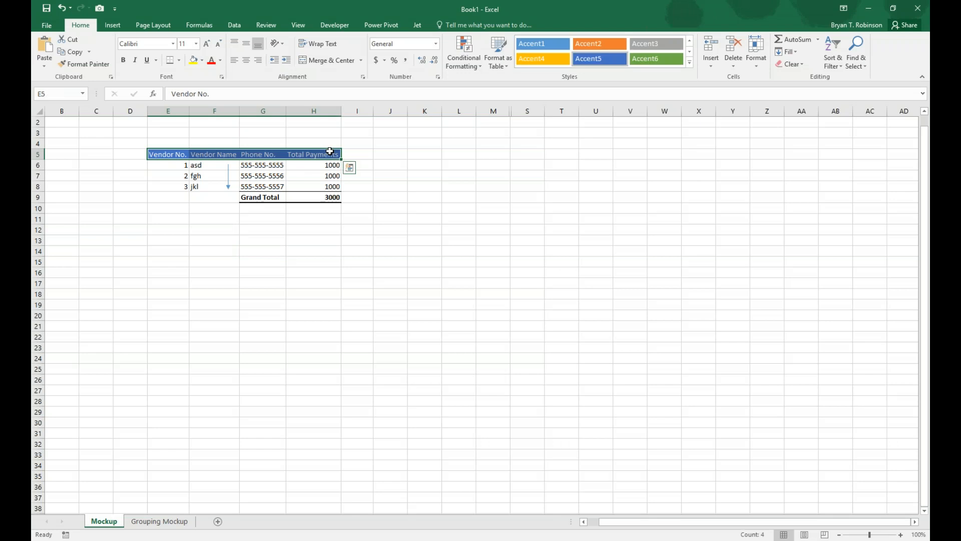
Enter the heading Filters in K5 with the labels Date, Doc Type and Vendor No. beneath it in K6 to K8.
click(427, 153)
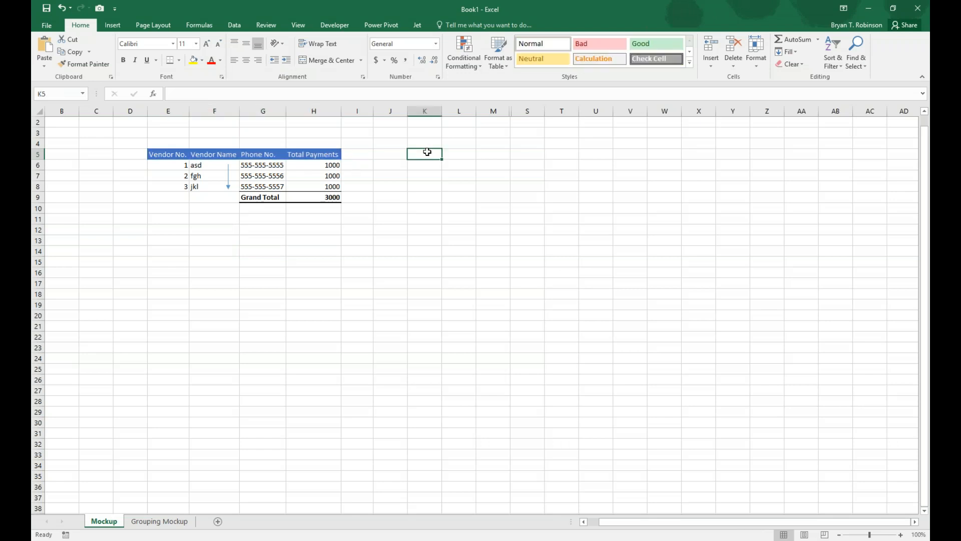
text(Fol)
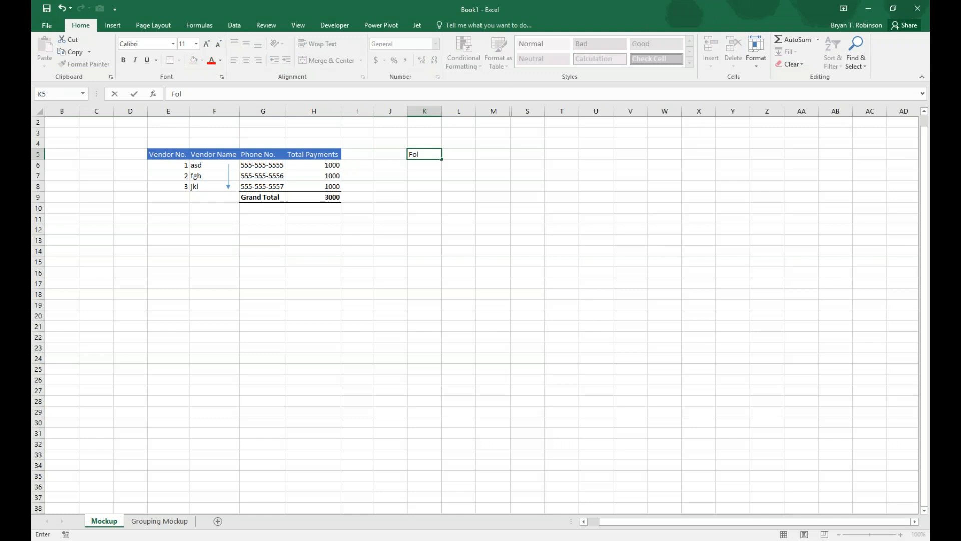
key(BackSpace)
text(ilters)
key(Return)
text(Pho)
key(BackSpace)
key(BackSpace)
key(BackSpace)
text(Date)
key(Return)
text(Doc)
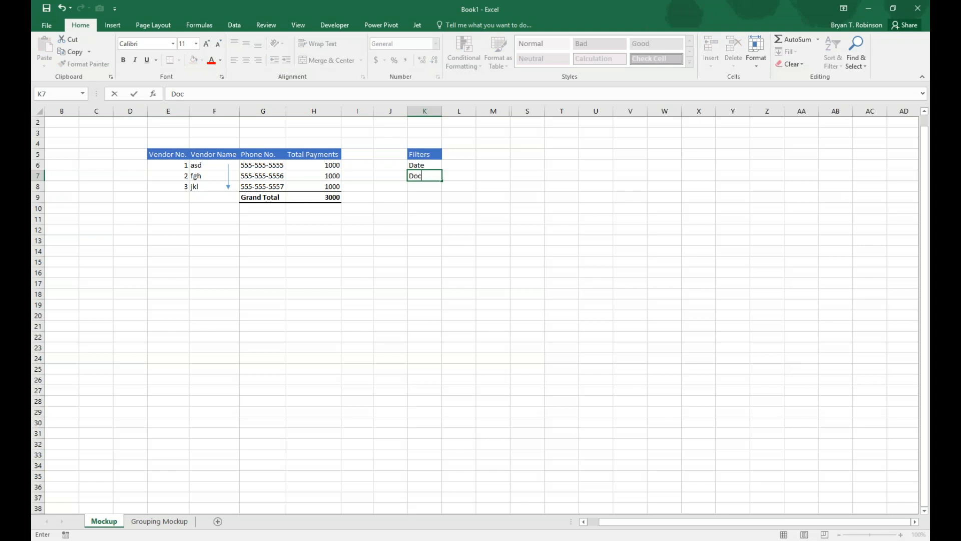
text( Type)
key(Return)
text(Ven)
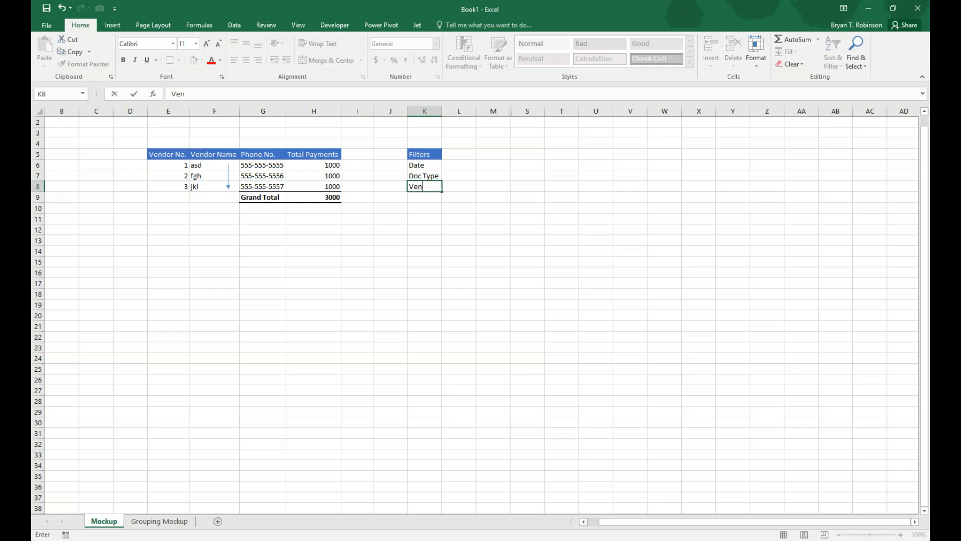
text(dor No.)
Enter the filter values in column L: 01/01/16..12/31/16 for Date, Payment for Doc Type and * for Vendor No.
key(Up)
key(Up)
key(Right)
text(01/01/16..12/31/16)
key(Return)
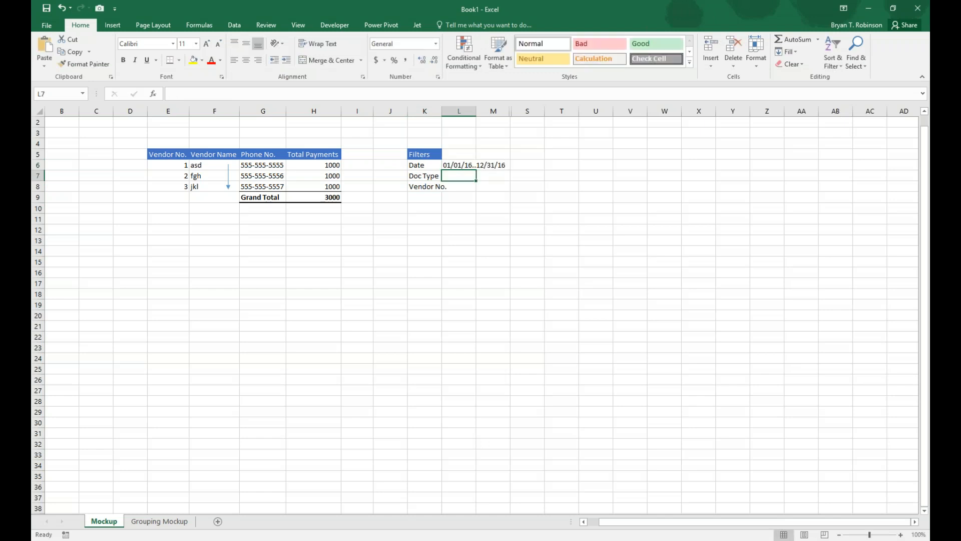
text(Payment)
key(Return)
text(*)
Autofit the widths of columns K and L to the filter labels and values.
drag(425, 110, 464, 108)
double_click(476, 111)
click(504, 229)
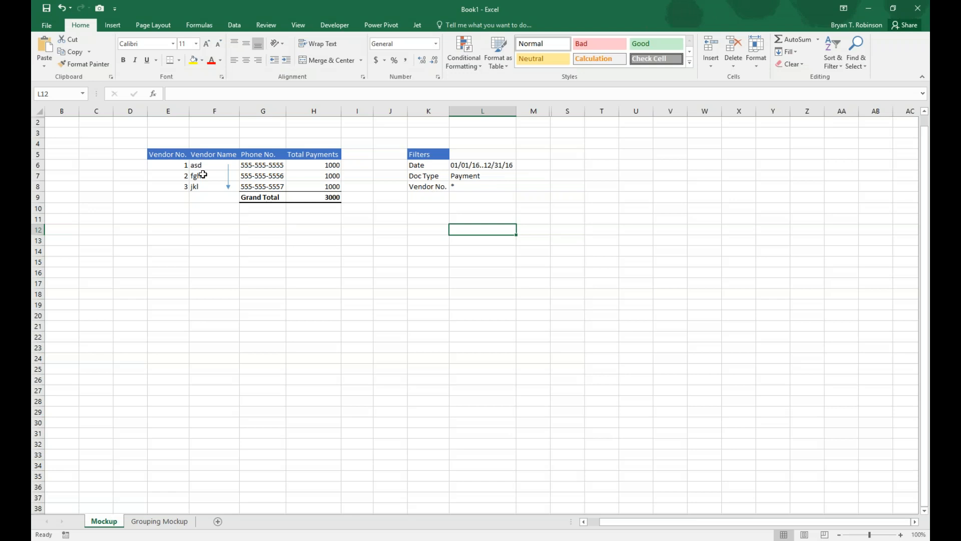
drag(175, 168, 320, 199)
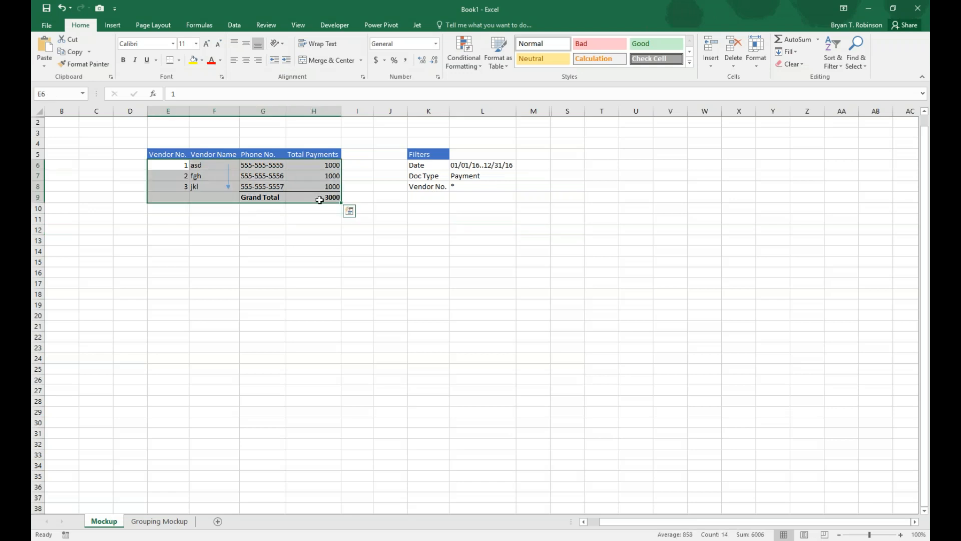
Enter the headings Vendor No., Name, Phone No. and Total Payments in cells E18 to H18.
click(183, 294)
text(Ve)
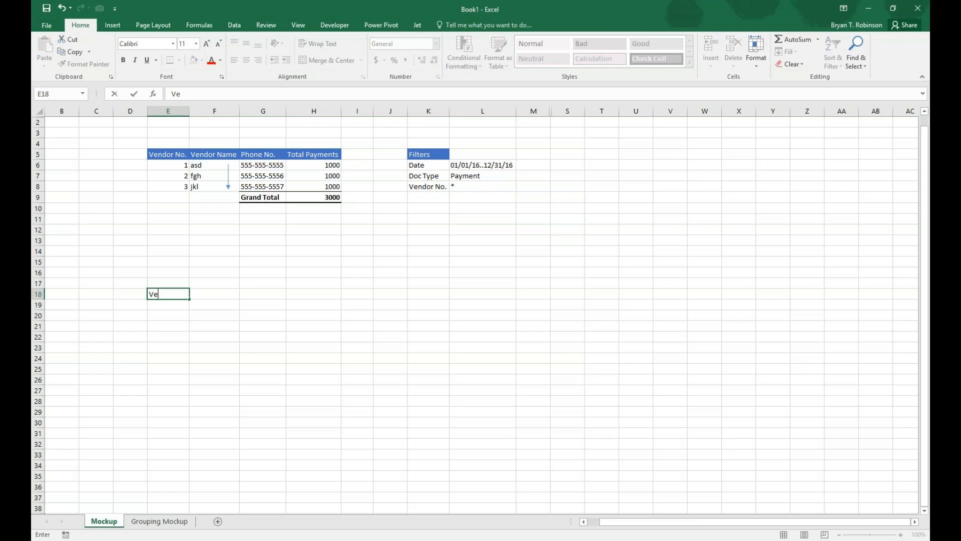
text(ndor No.)
key(Tab)
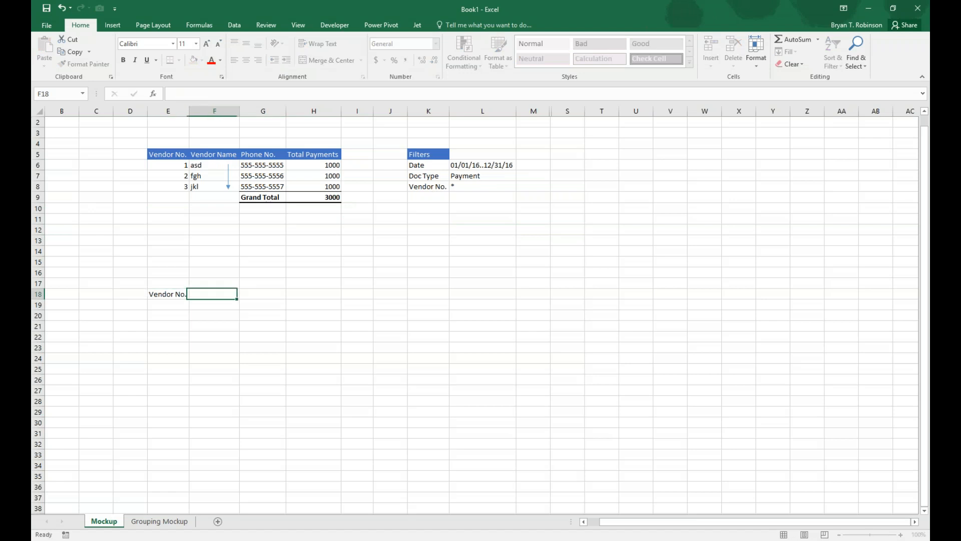
text(Name)
key(Tab)
text(Phone No.)
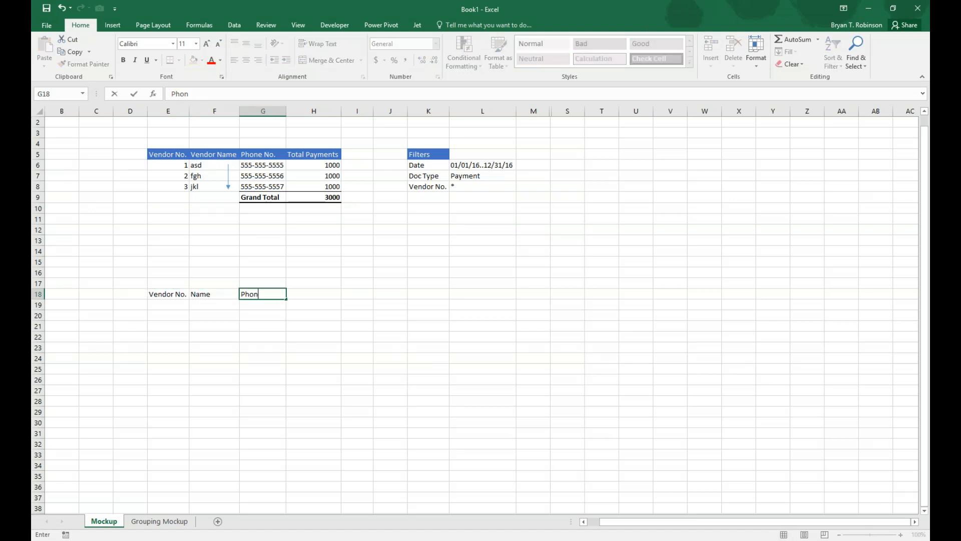
key(Tab)
text(Total )
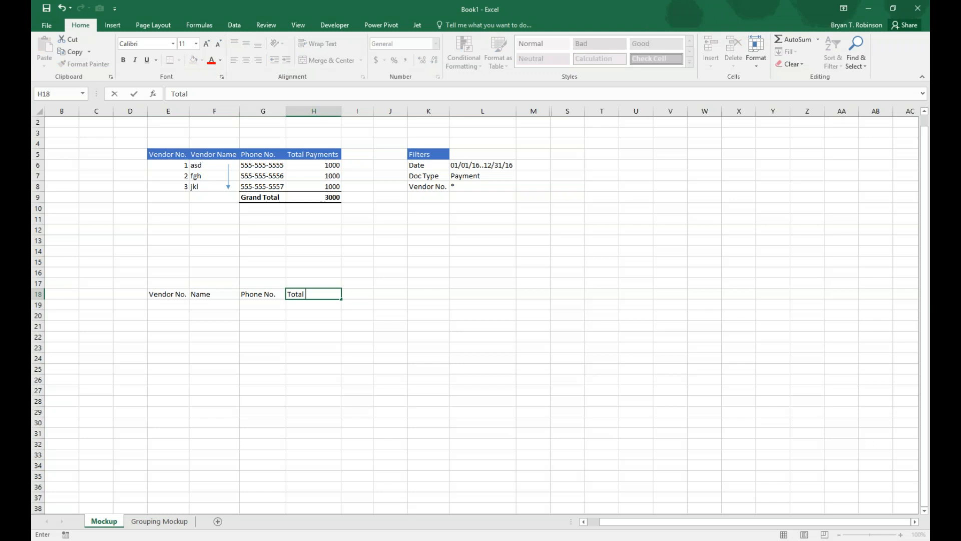
text(Payments)
key(Return)
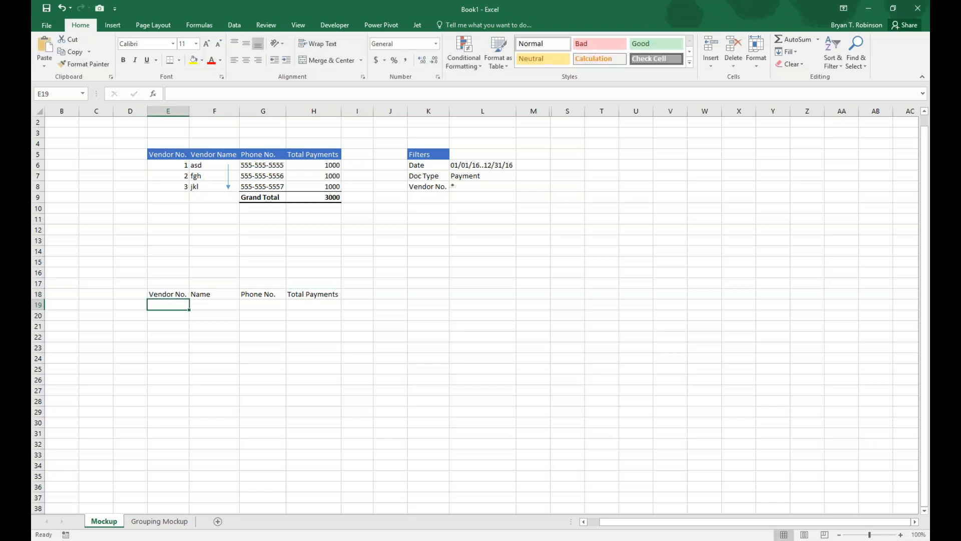
Enter the label Grand Total in H20, two rows below the Total Payments heading.
click(301, 314)
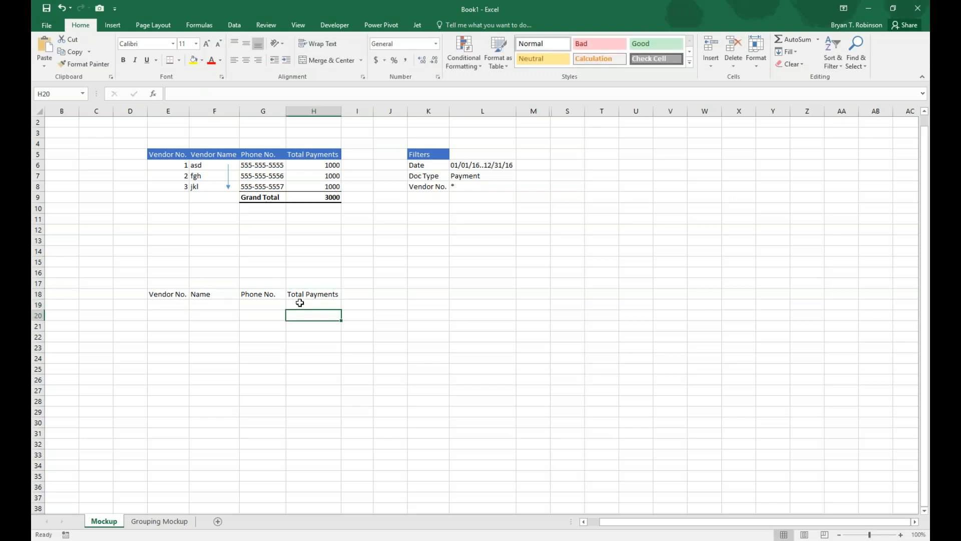
text(GT)
key(Return)
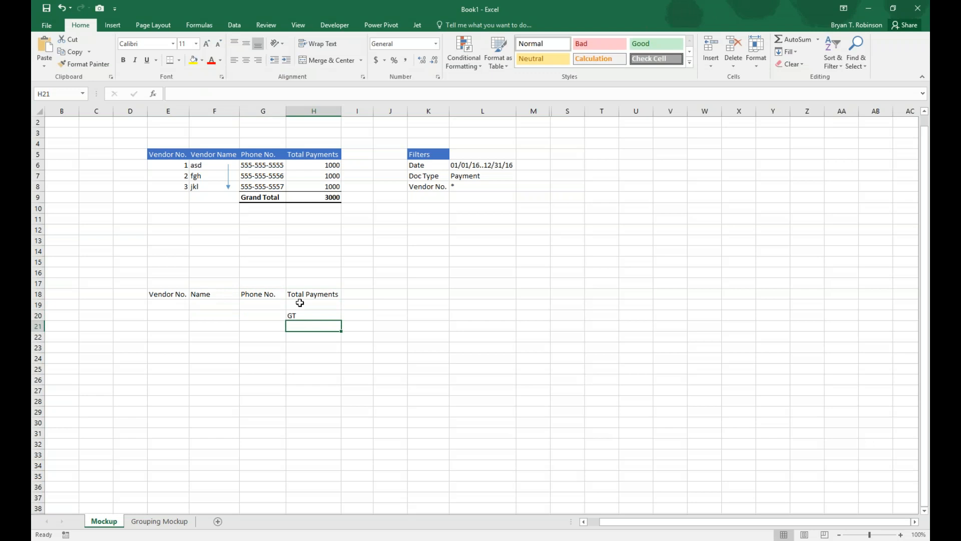
key(Up)
text(Grand Total)
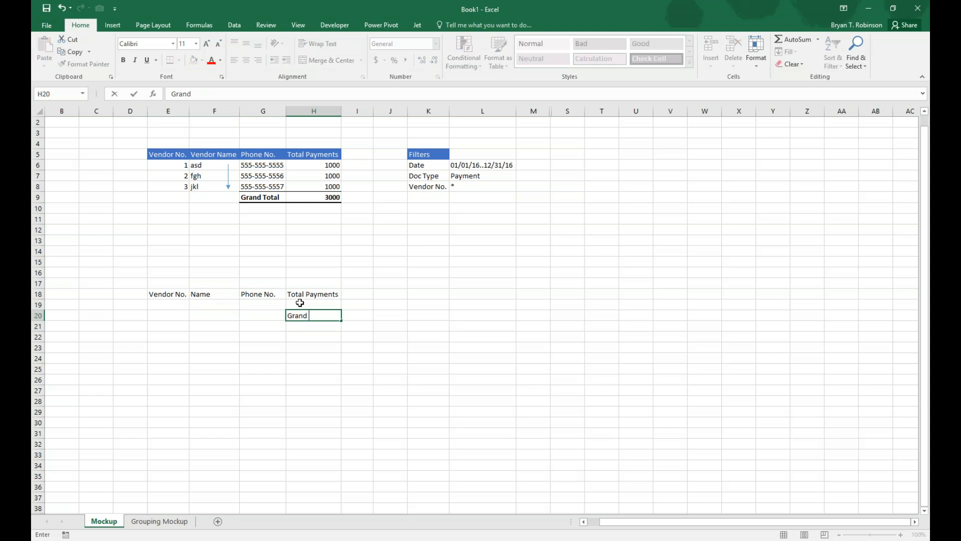
key(Return)
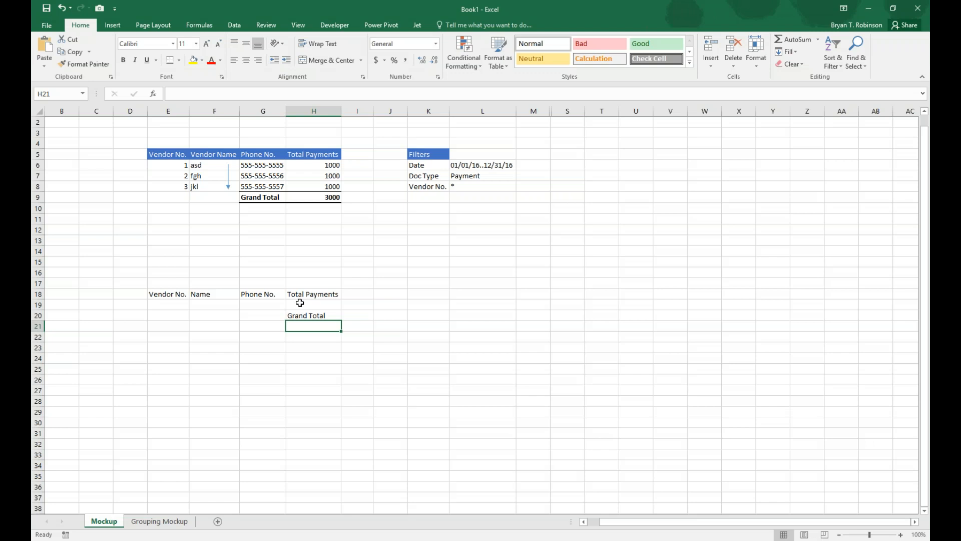
Copy the vertical arrow beside the vendor names and place the copy below the Name heading in column F, spanning rows 19 to 21.
click(227, 179)
key(ctrl+c)
click(212, 306)
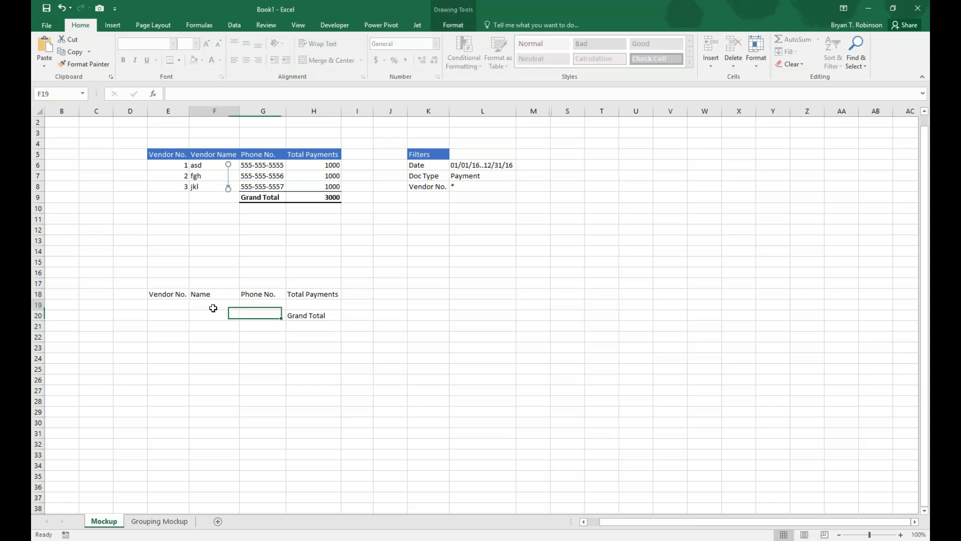
key(ctrl+v)
drag(189, 308, 221, 313)
click(289, 409)
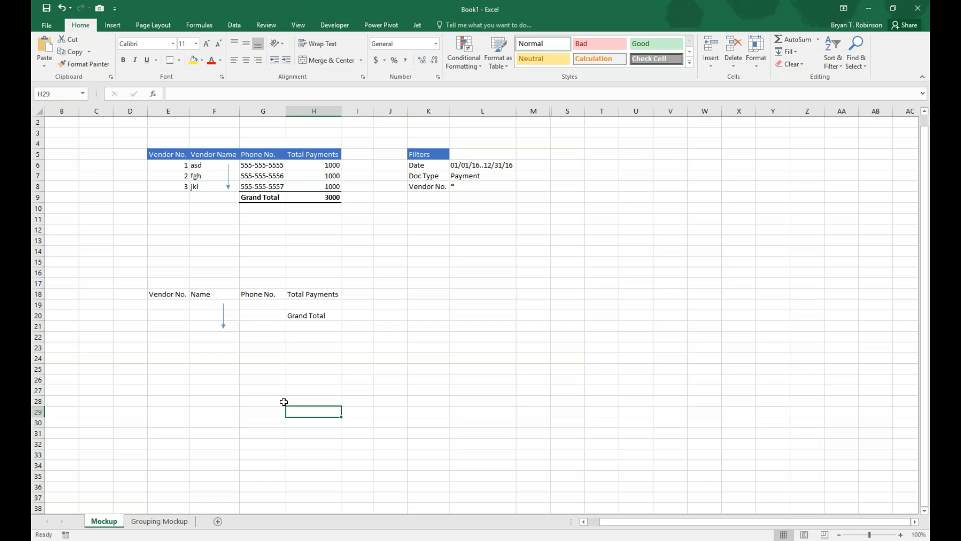
Examine the Grouping Mockup sheet, comparing the grouped sample report in rows 5 to 16 with its simplified outline in rows 23 to 28.
click(159, 521)
click(626, 447)
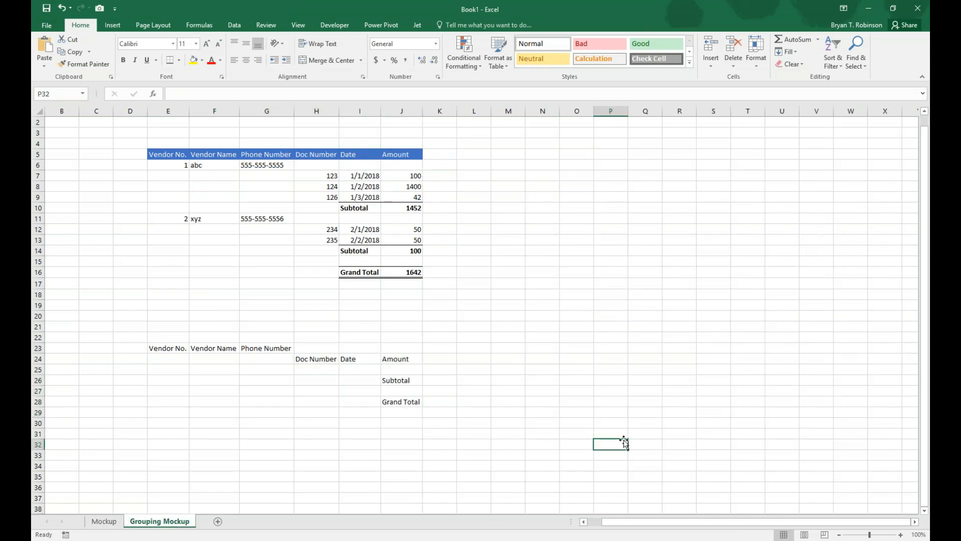
click(174, 155)
drag(174, 155, 413, 156)
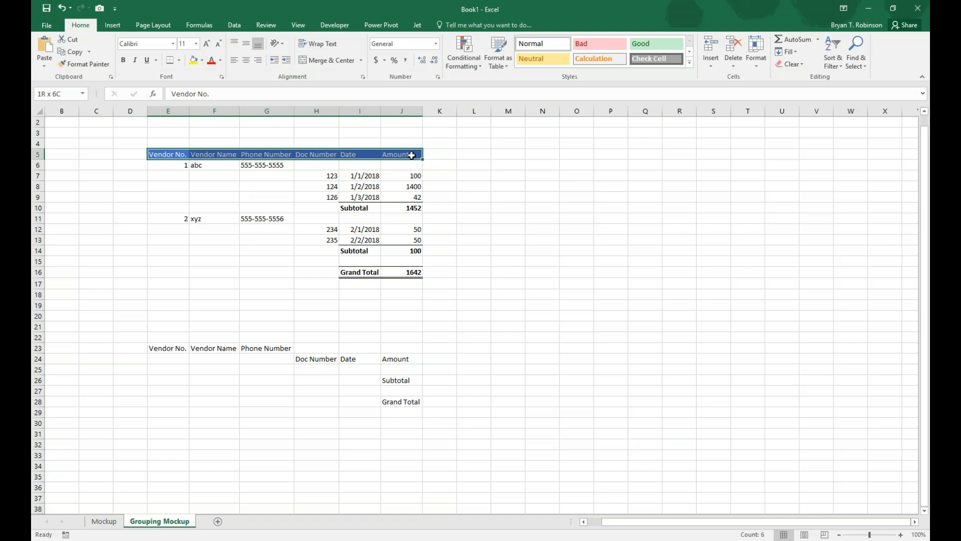
drag(183, 166, 413, 196)
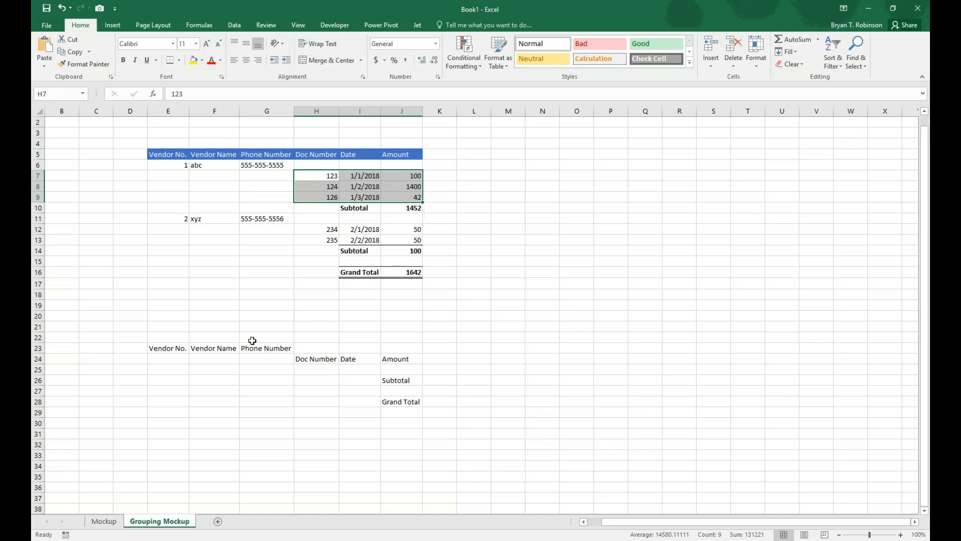
drag(185, 165, 398, 276)
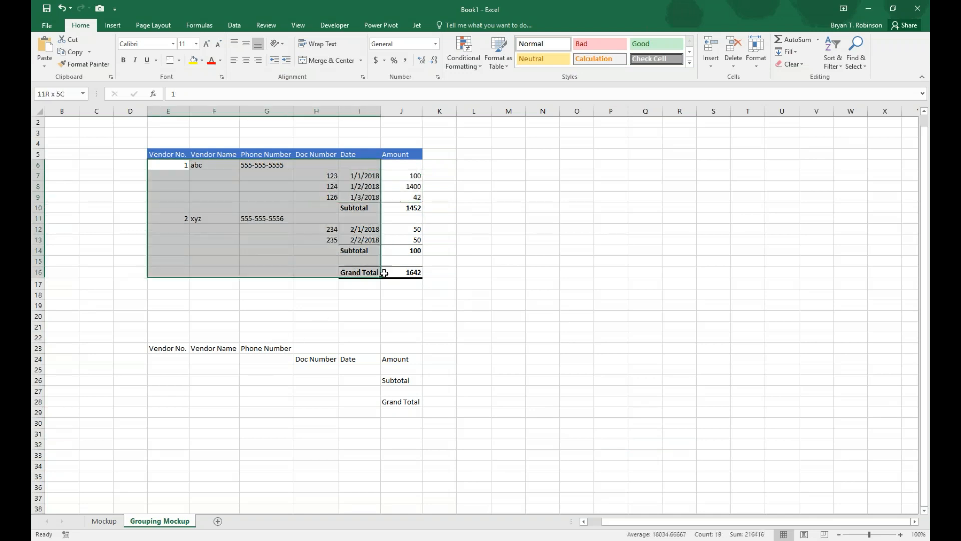
drag(167, 348, 257, 350)
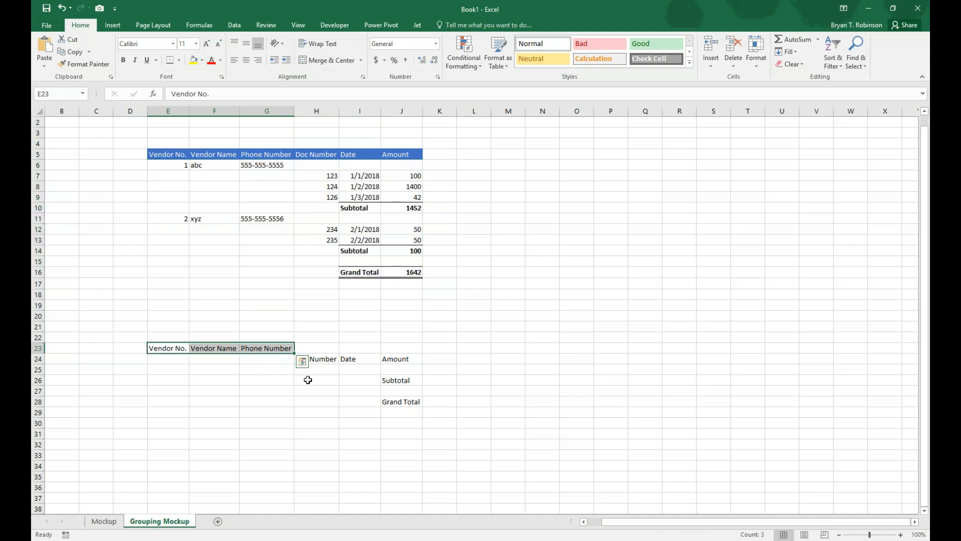
drag(318, 360, 395, 359)
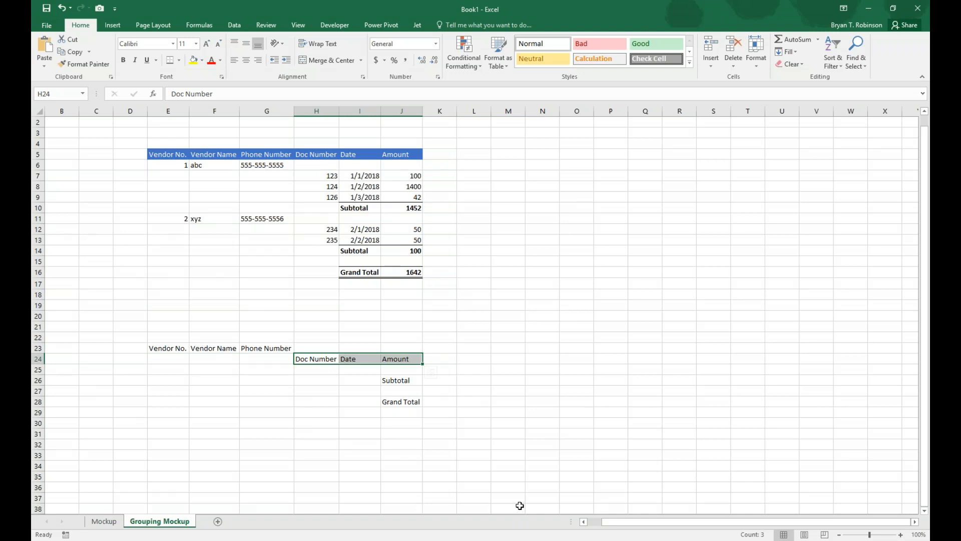
drag(446, 370, 644, 386)
click(410, 384)
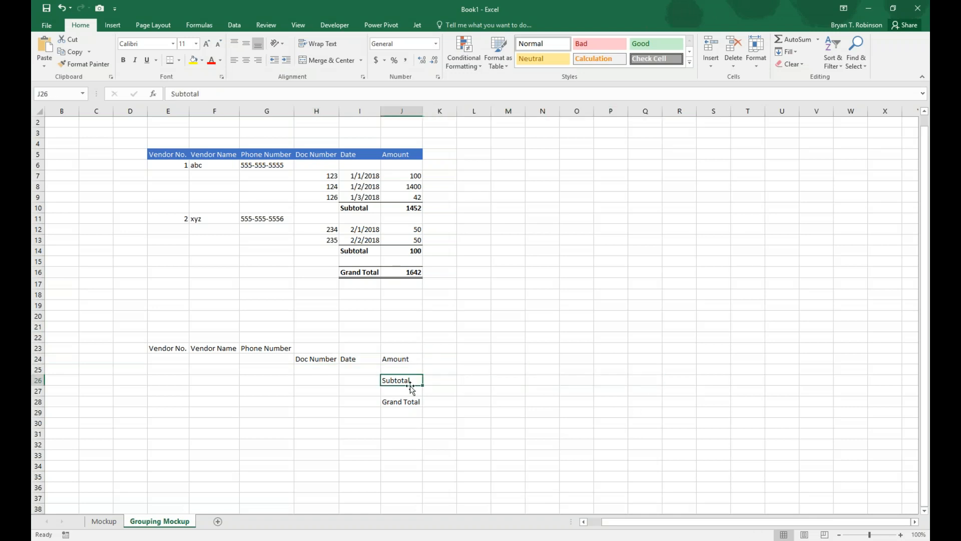
click(414, 402)
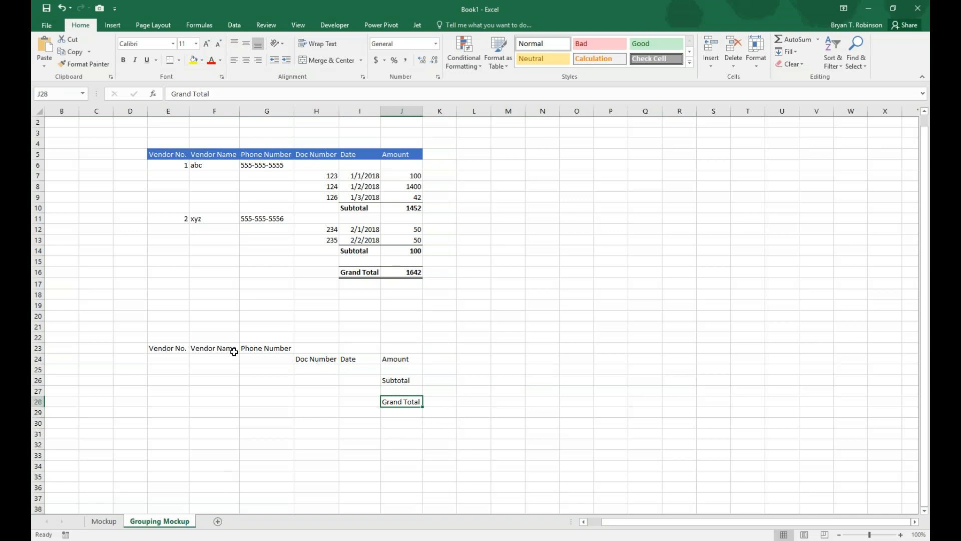
Compare the layouts of the Mockup and Grouping Mockup sheets, finishing on the Mockup sheet.
click(105, 521)
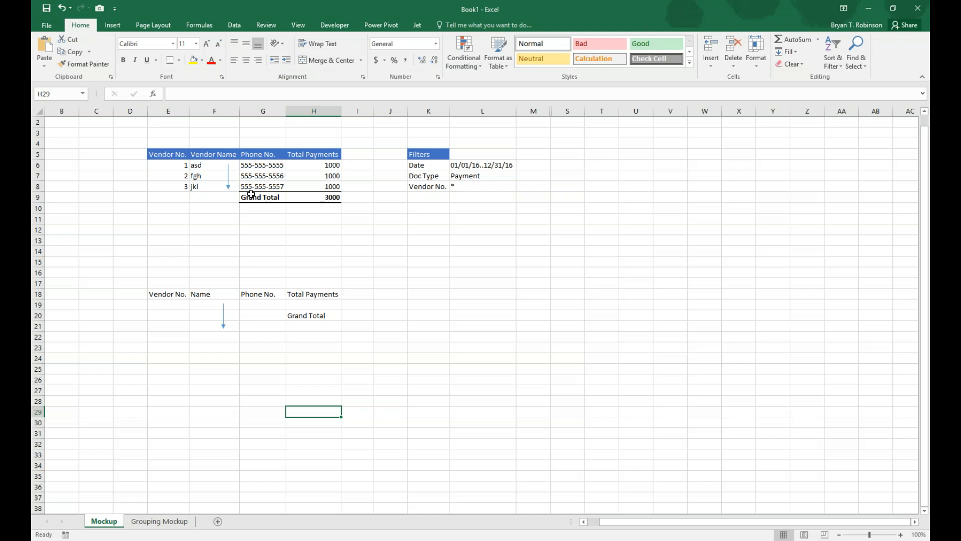
click(175, 522)
click(101, 521)
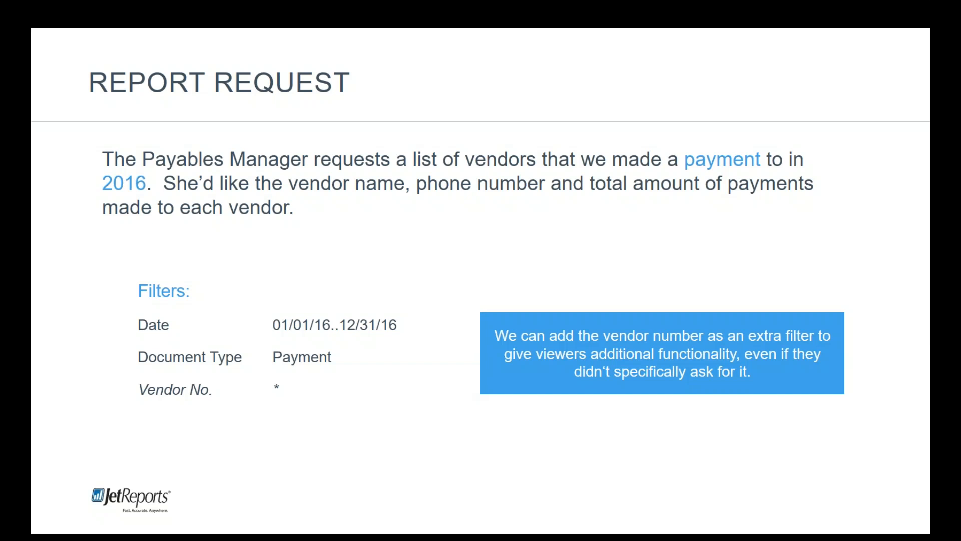
drag(929, 140, 568, 1)
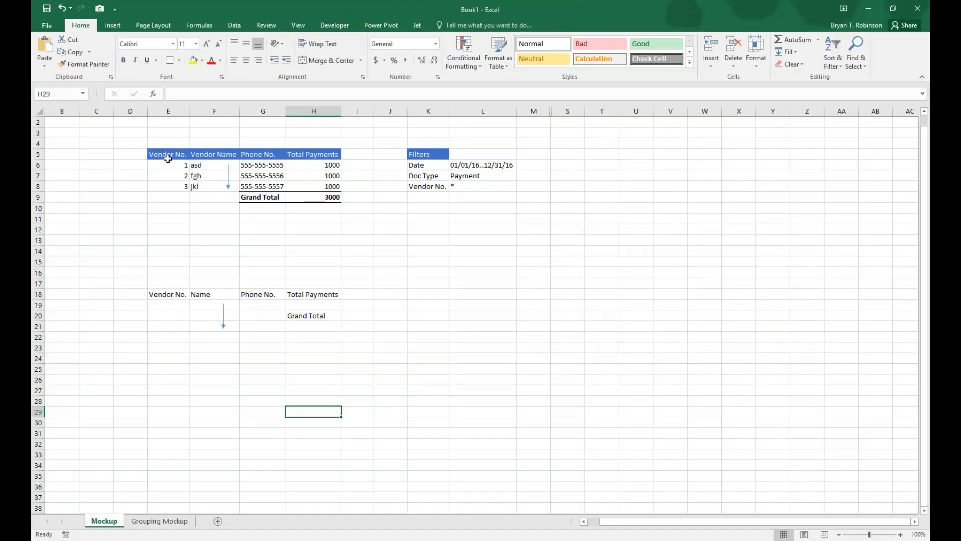
drag(428, 11, 930, 75)
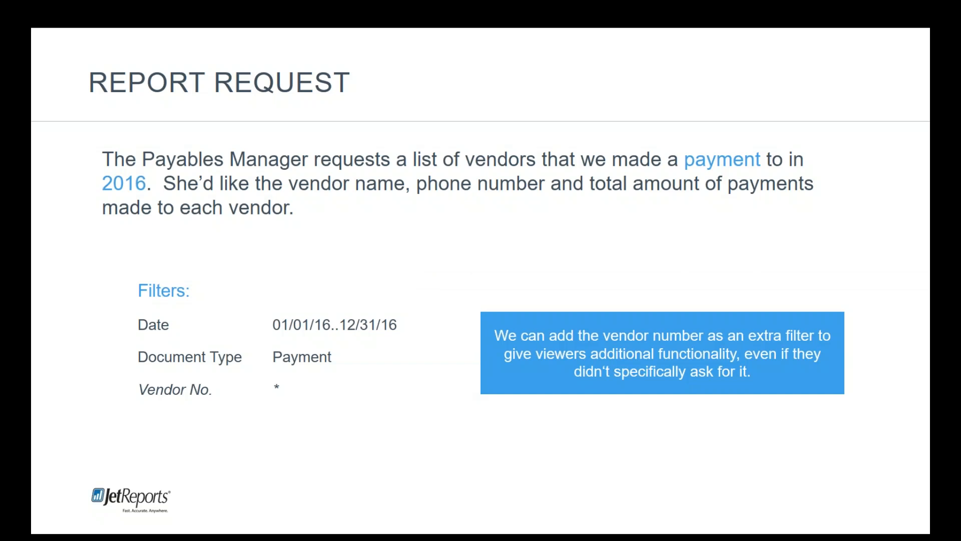
click(346, 281)
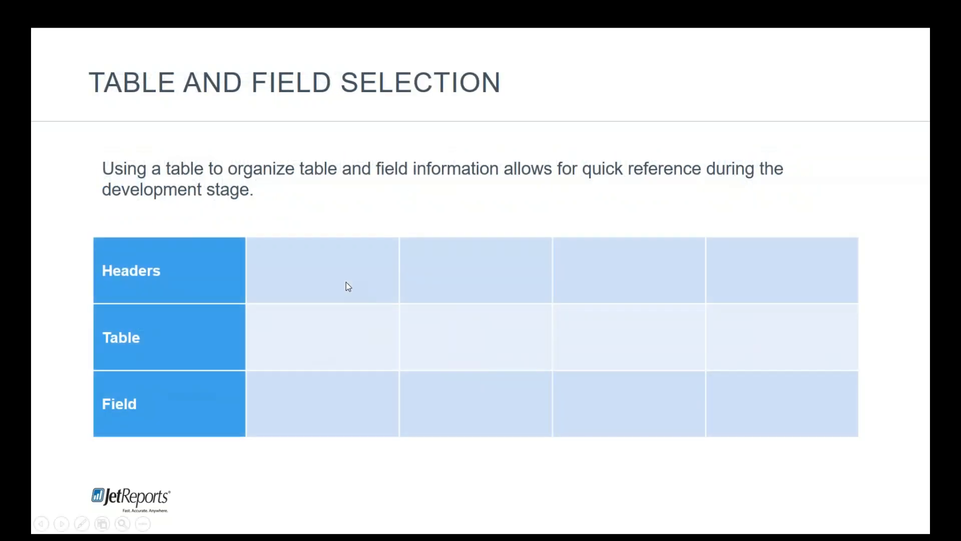
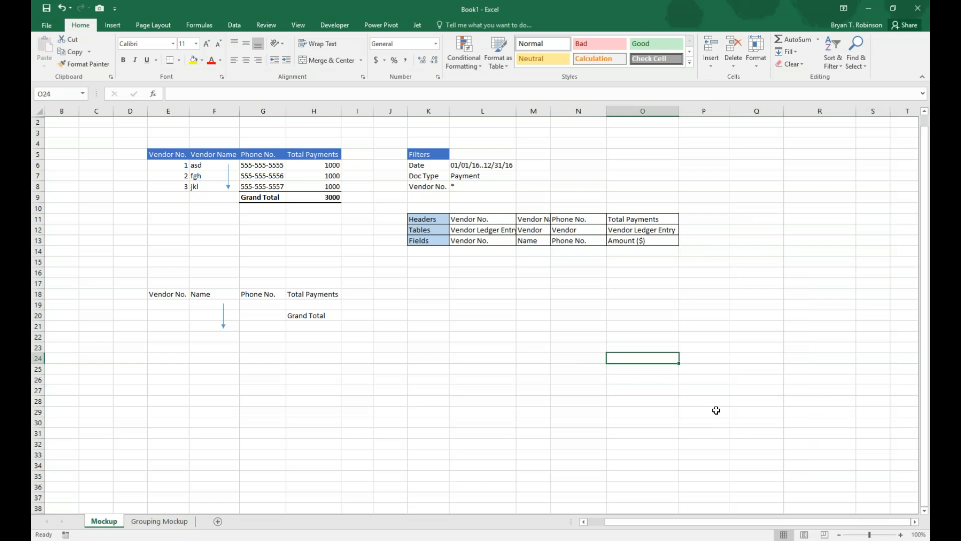
Autofit columns L and M on the Mockup sheet so the header, table and field entries fit.
double_click(550, 110)
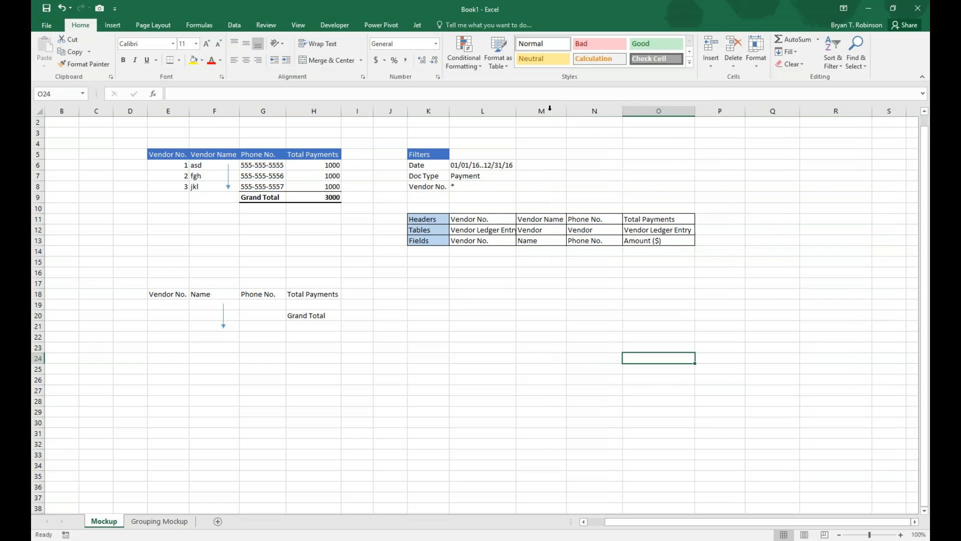
double_click(516, 116)
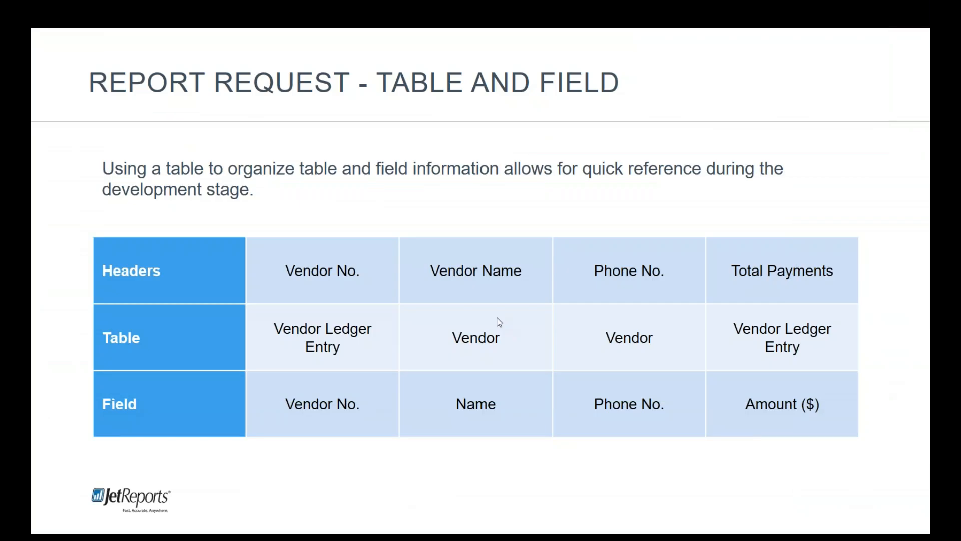
click(497, 316)
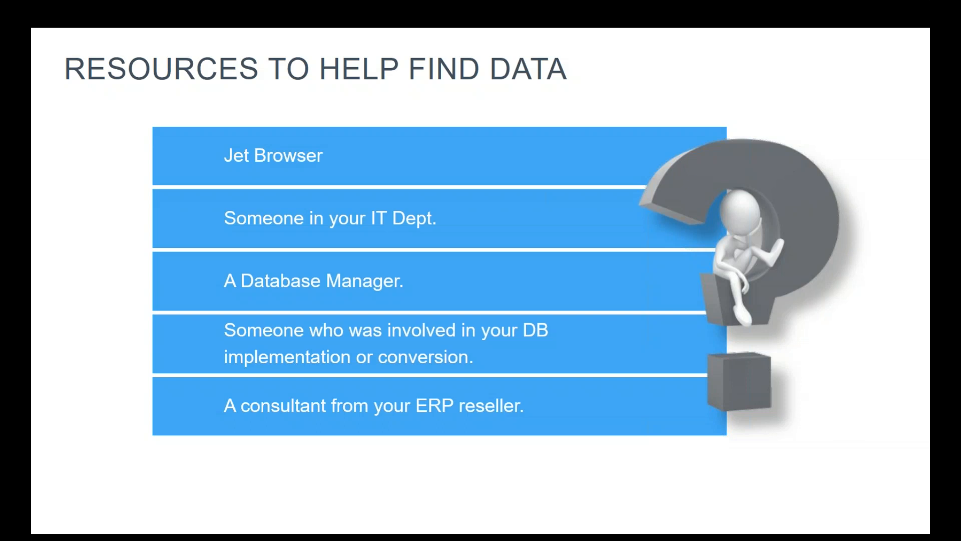
click(260, 307)
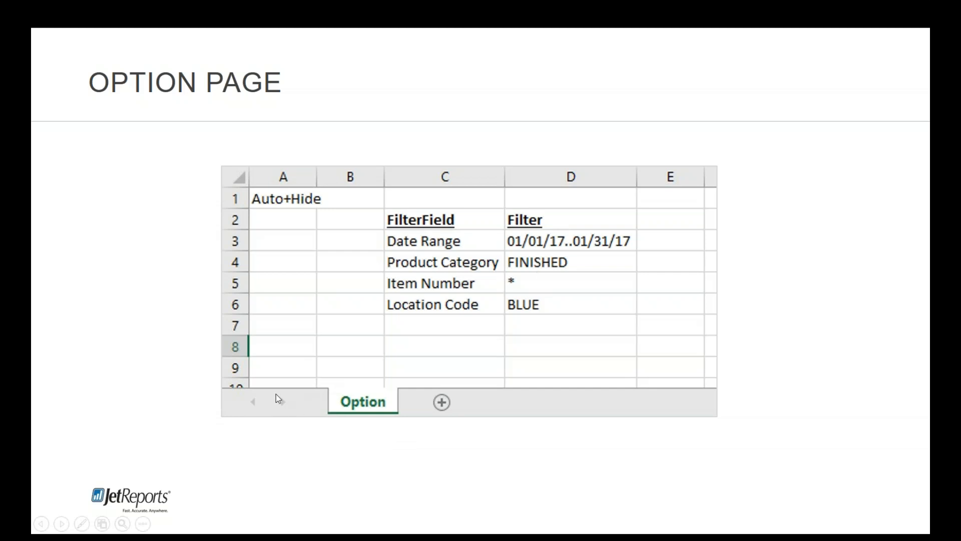
click(285, 385)
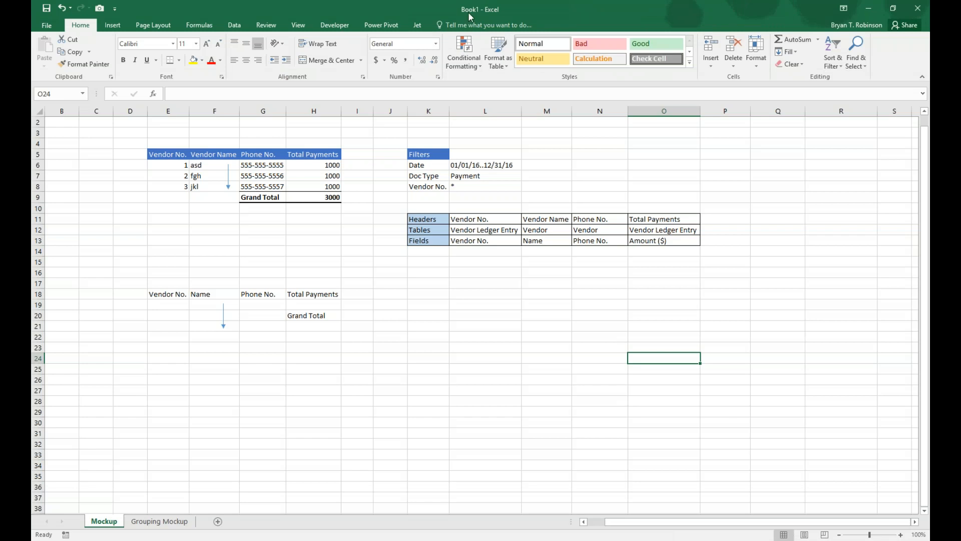
Add a new sheet between Mockup and Grouping Mockup and name it Option.
click(217, 522)
double_click(143, 520)
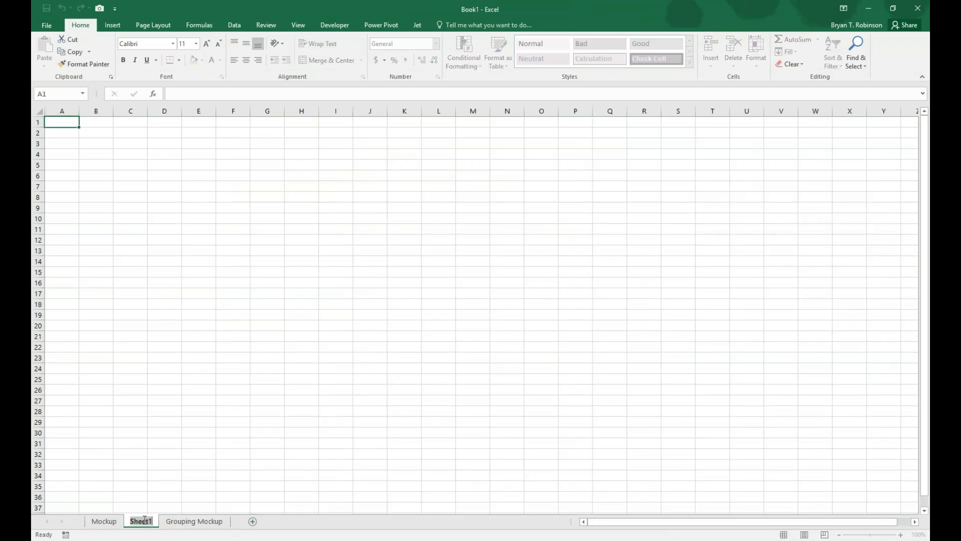
text(Option)
key(Return)
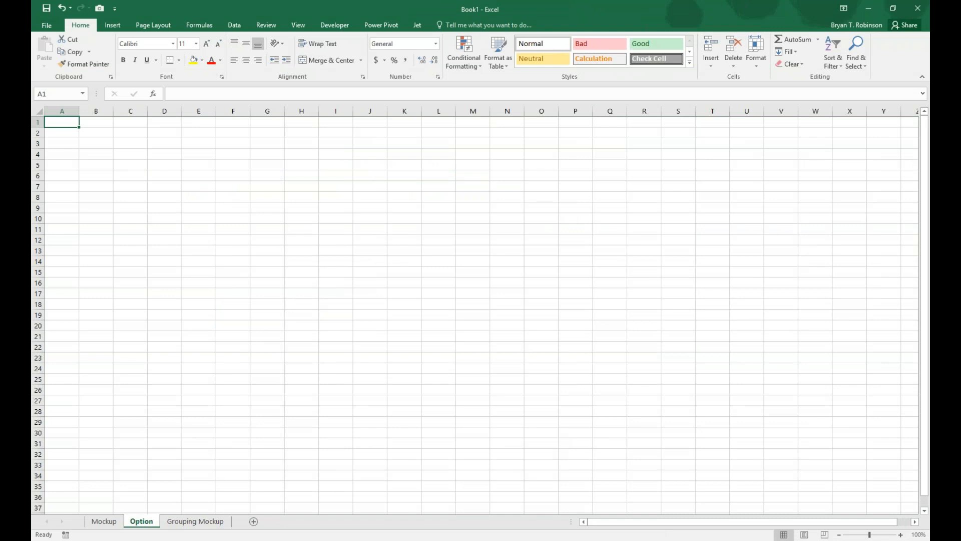
Copy the Filters block K5:L8 from the Mockup sheet to C3 on the Option sheet and autofit columns C and D.
click(103, 521)
drag(430, 154, 473, 183)
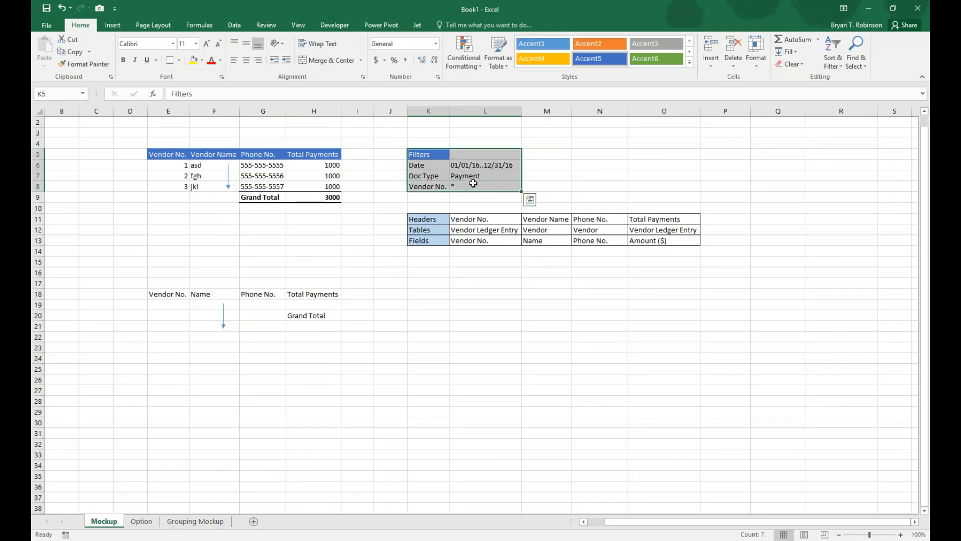
key(ctrl+c)
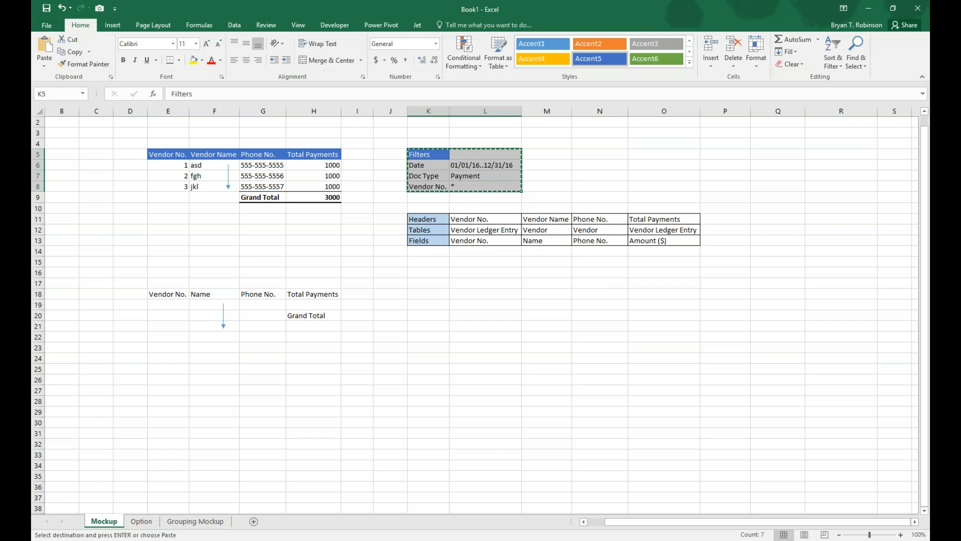
click(151, 522)
click(123, 143)
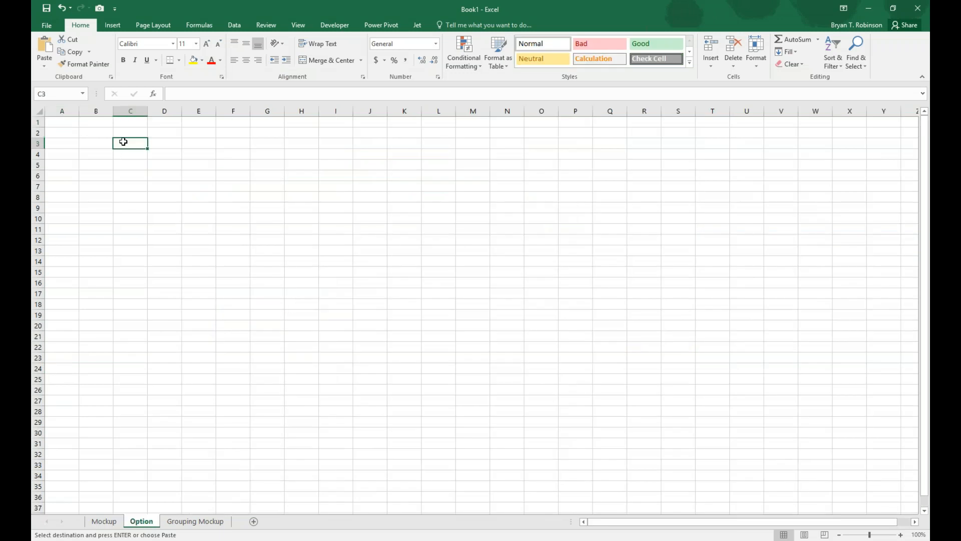
key(ctrl+v)
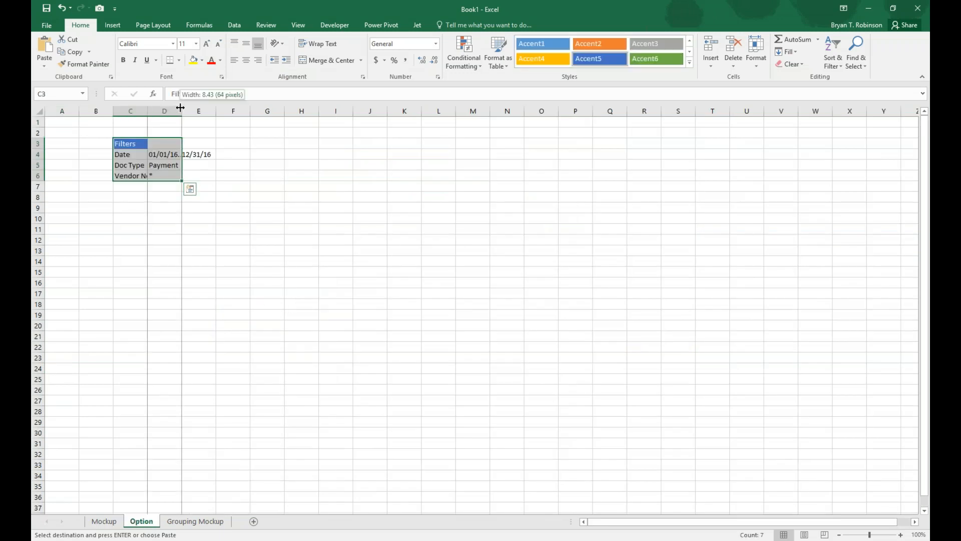
double_click(181, 111)
double_click(147, 110)
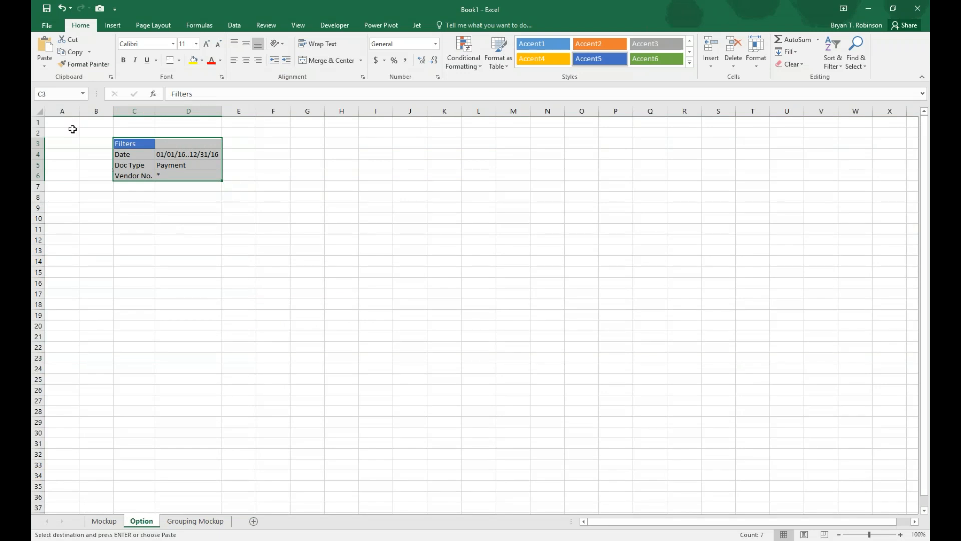
click(62, 111)
ctrl+click(39, 122)
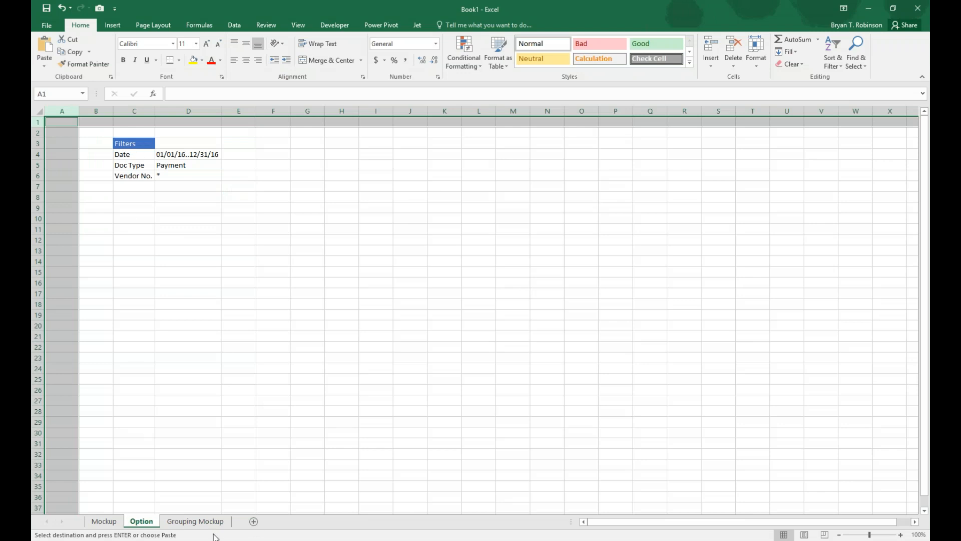
Add a new sheet after Option and name it Report.
double_click(188, 519)
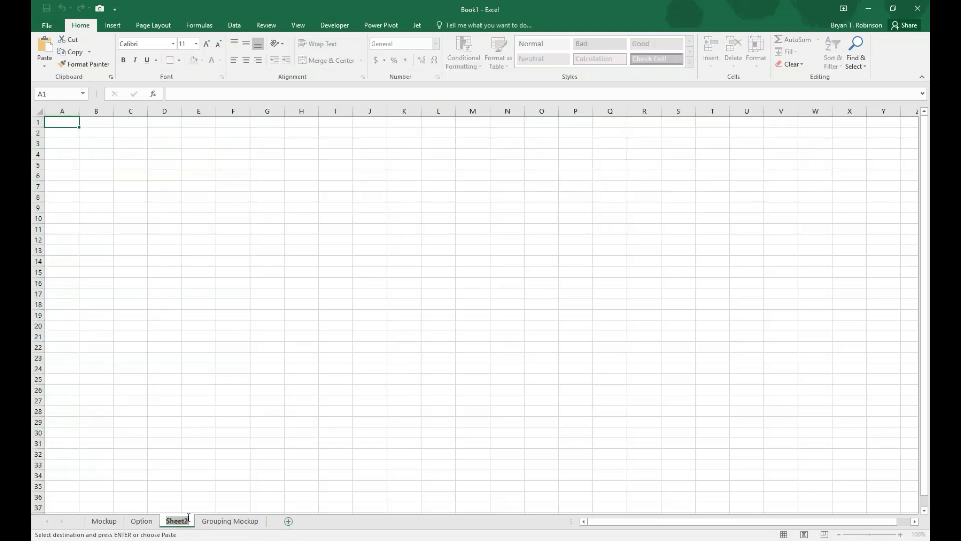
text(Report)
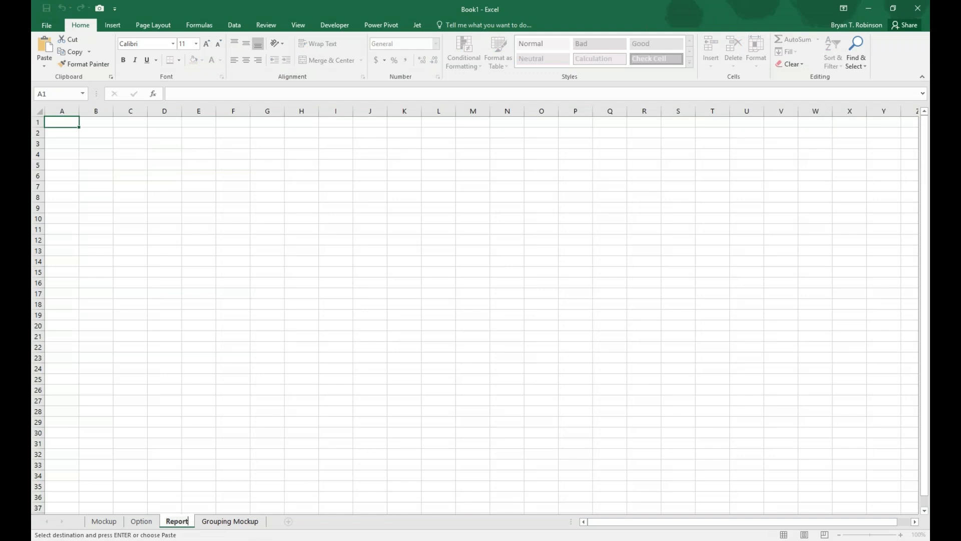
key(Return)
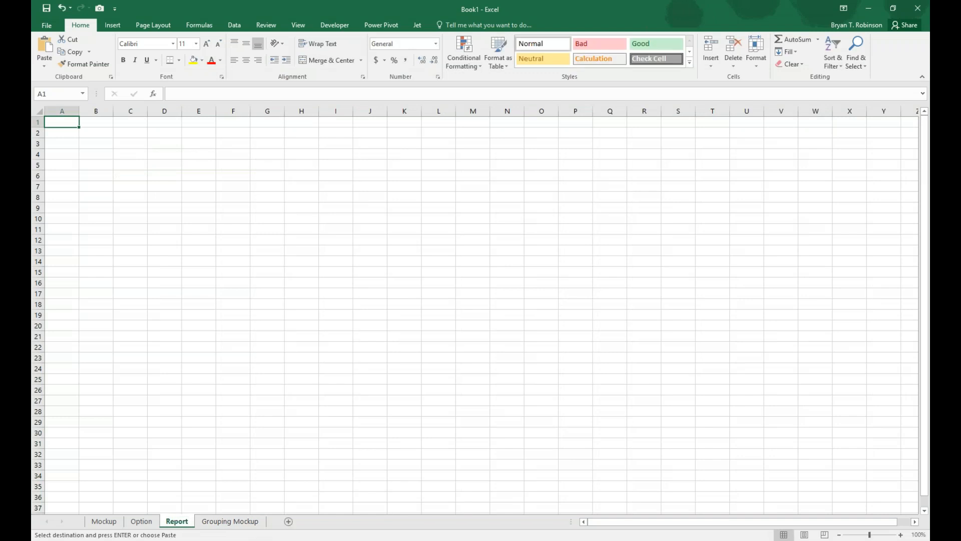
Copy the labels Date, Doc Type and Vendor No. from Option C4:C6 to C3 on the Report sheet and autofit column C.
click(143, 522)
click(186, 522)
click(140, 521)
drag(134, 155, 135, 175)
key(ctrl+v)
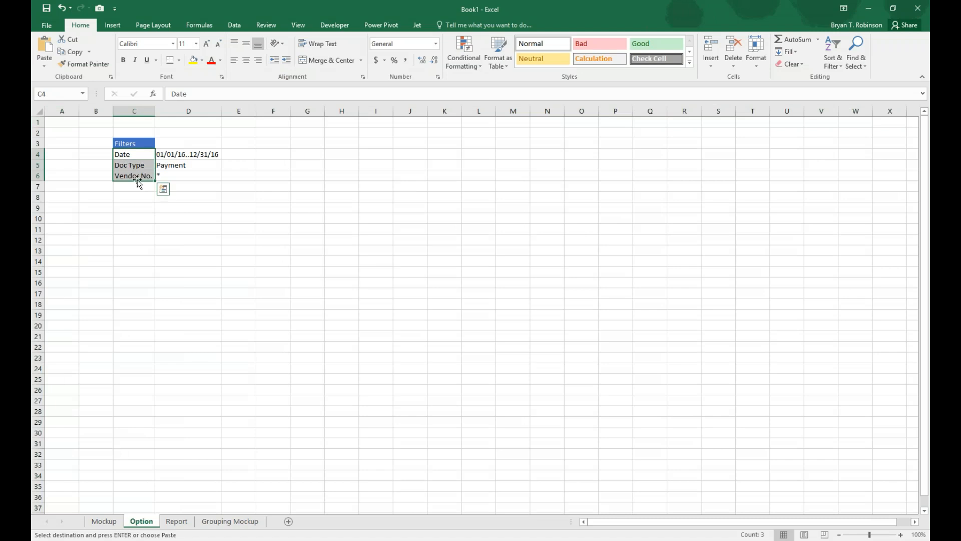
key(Escape)
key(ctrl+c)
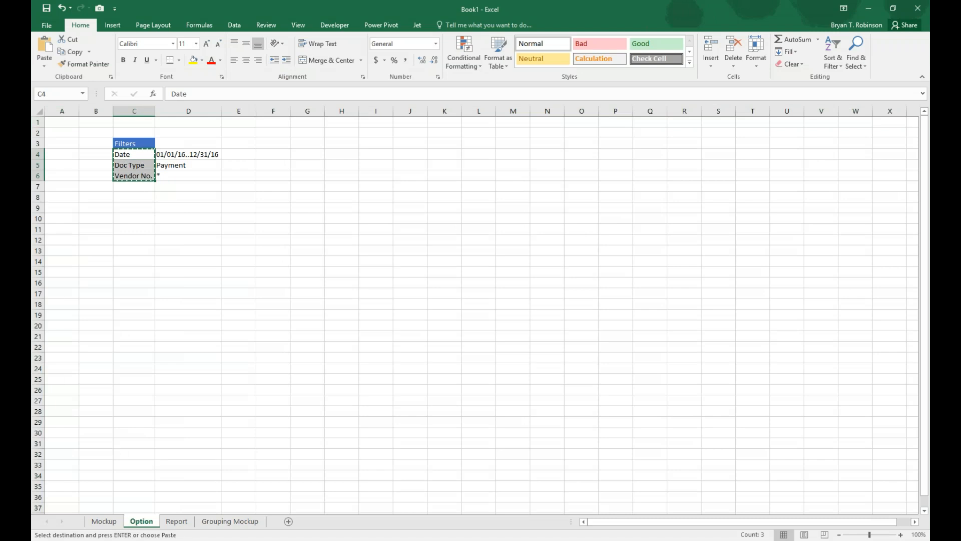
click(176, 521)
click(129, 145)
key(ctrl+v)
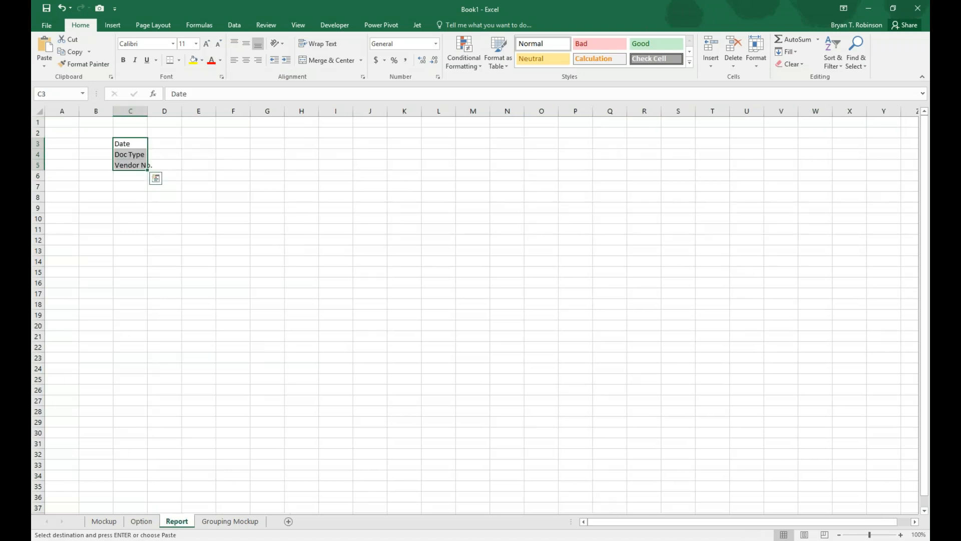
double_click(147, 110)
Link Report D3 to the date filter with =Option!D4, fill the formula through D5 and autofit column D.
click(161, 141)
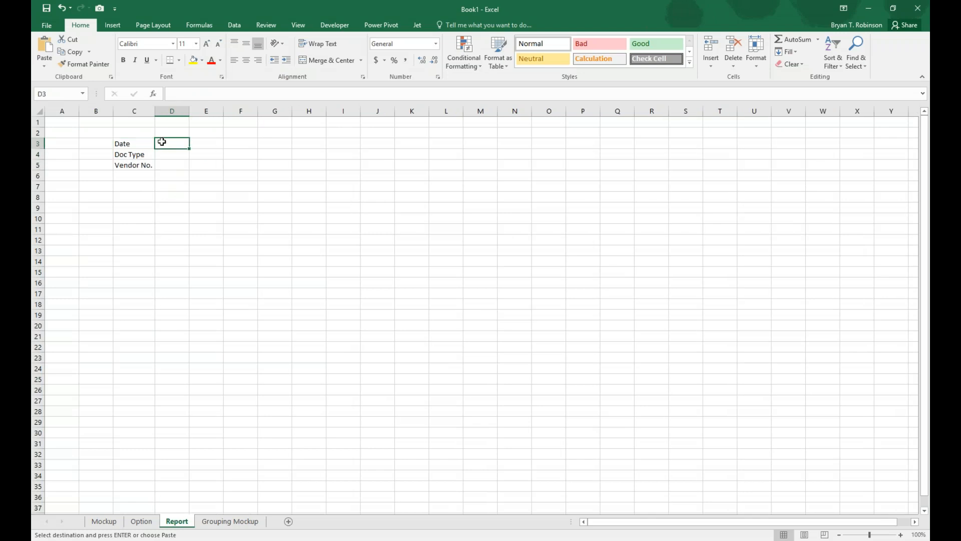
text(=)
click(141, 522)
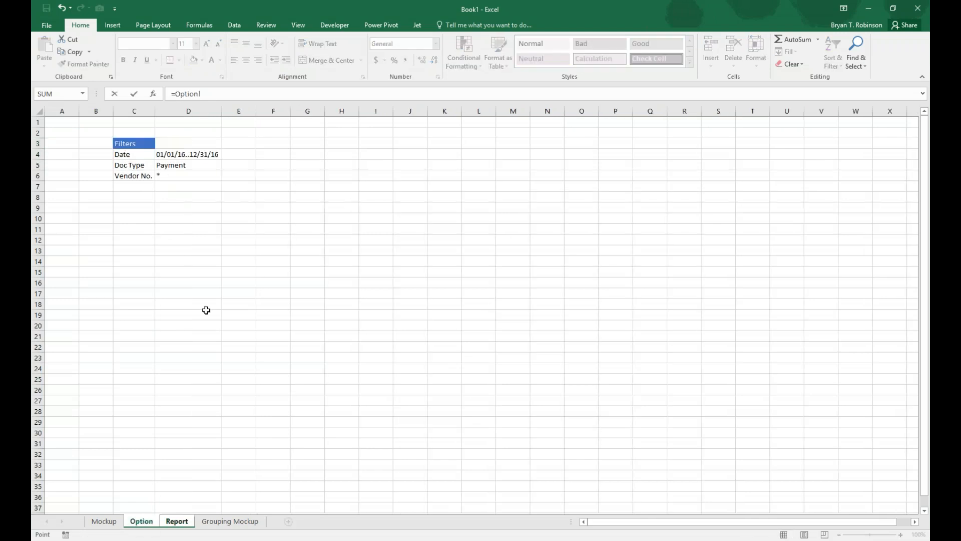
click(192, 155)
key(Return)
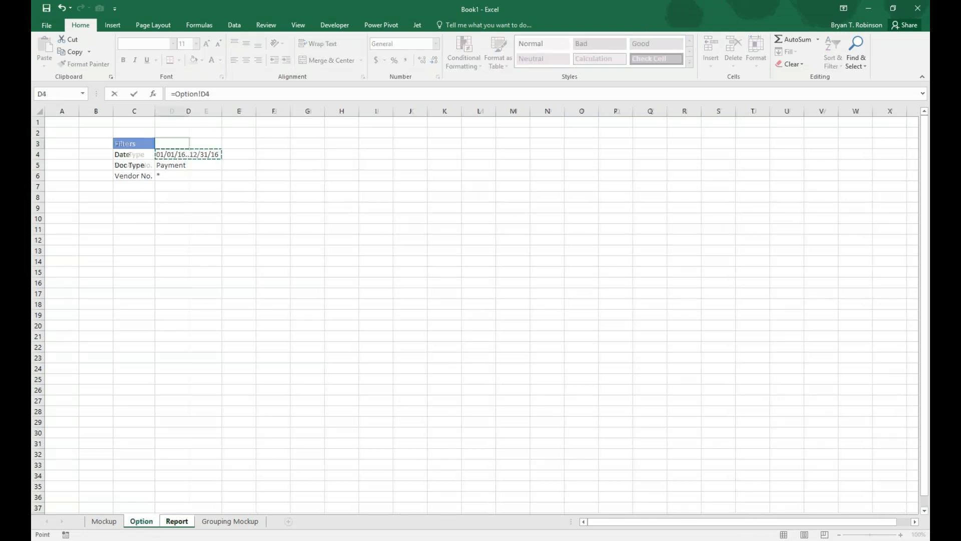
click(176, 144)
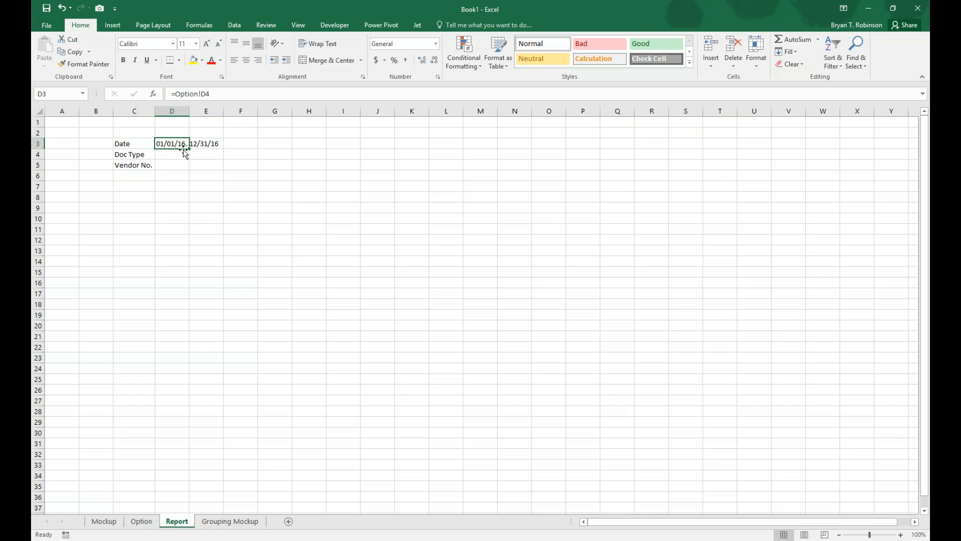
drag(184, 150, 188, 168)
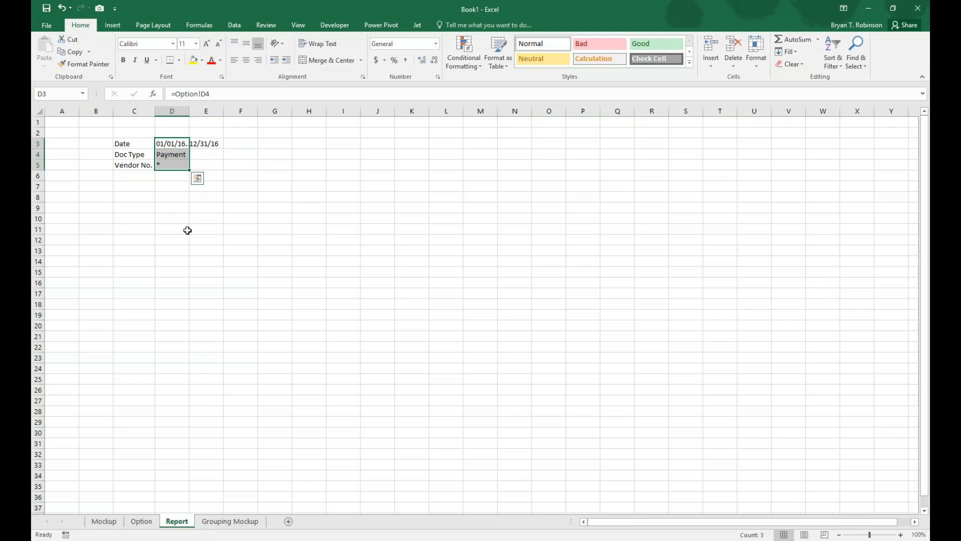
double_click(190, 111)
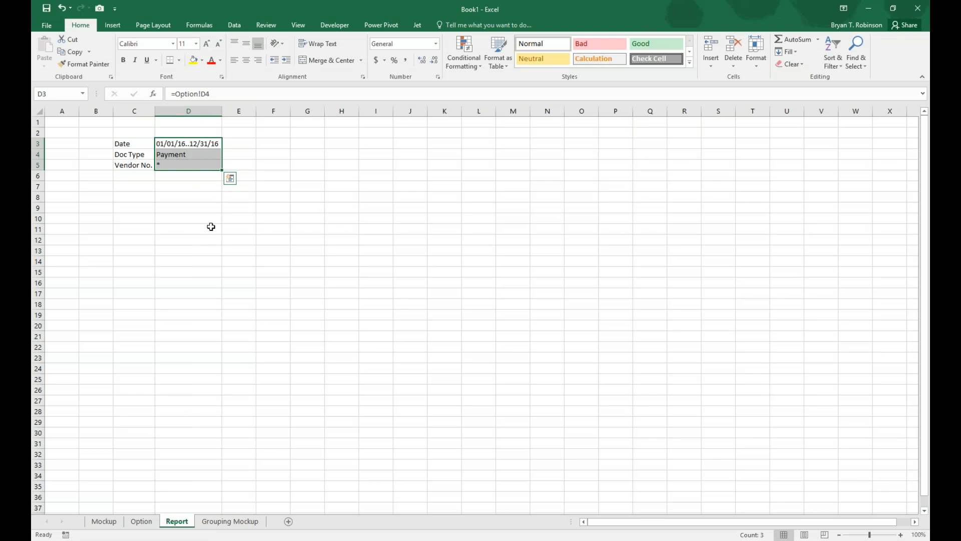
Copy the report headings E5:H5 from the Mockup sheet to F7 on the Report sheet and autofit columns F to I.
click(104, 521)
drag(194, 154, 318, 153)
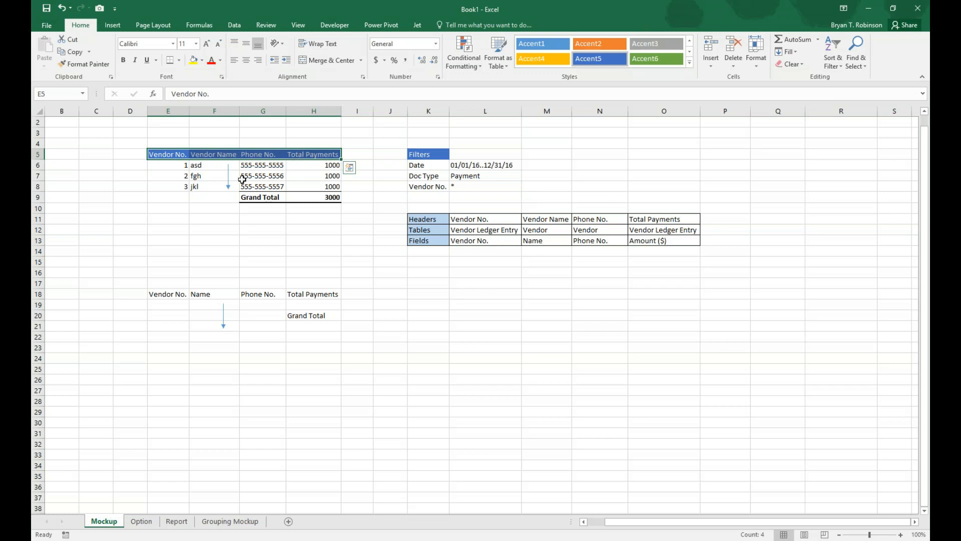
key(ctrl+c)
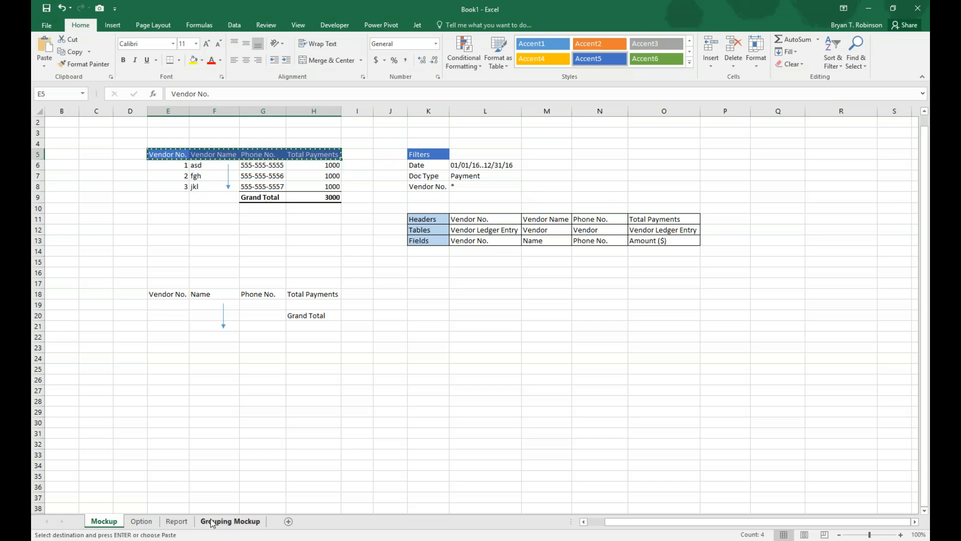
click(176, 521)
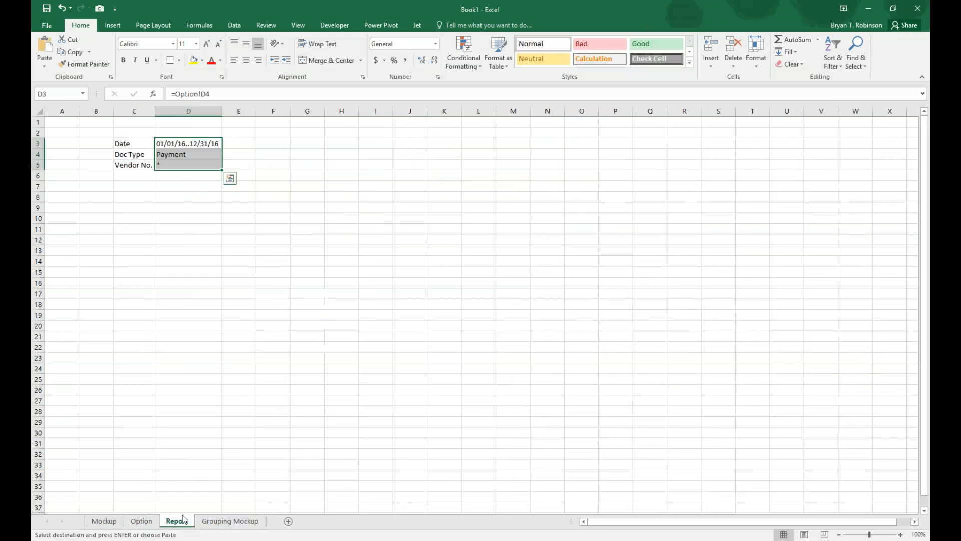
click(239, 111)
ctrl+click(37, 176)
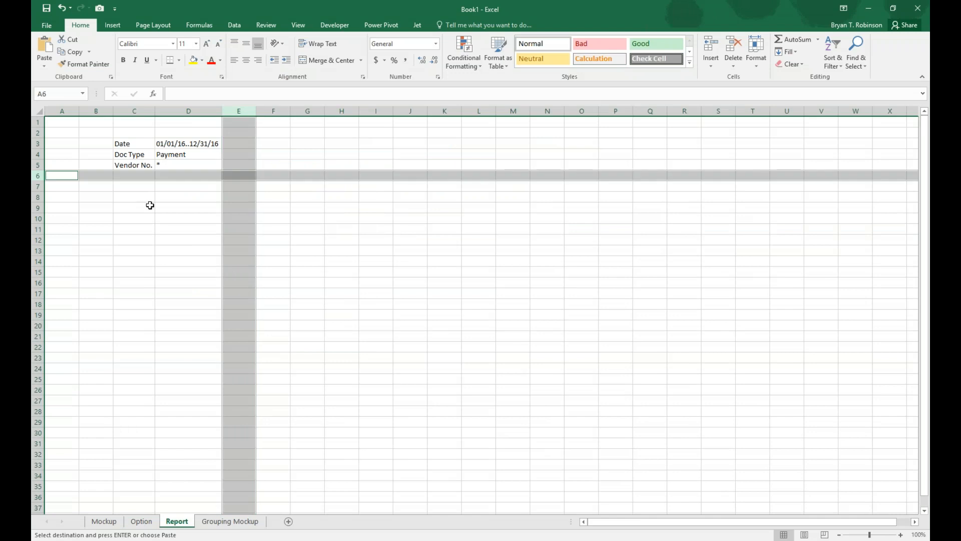
click(278, 187)
key(ctrl+v)
drag(275, 111, 388, 111)
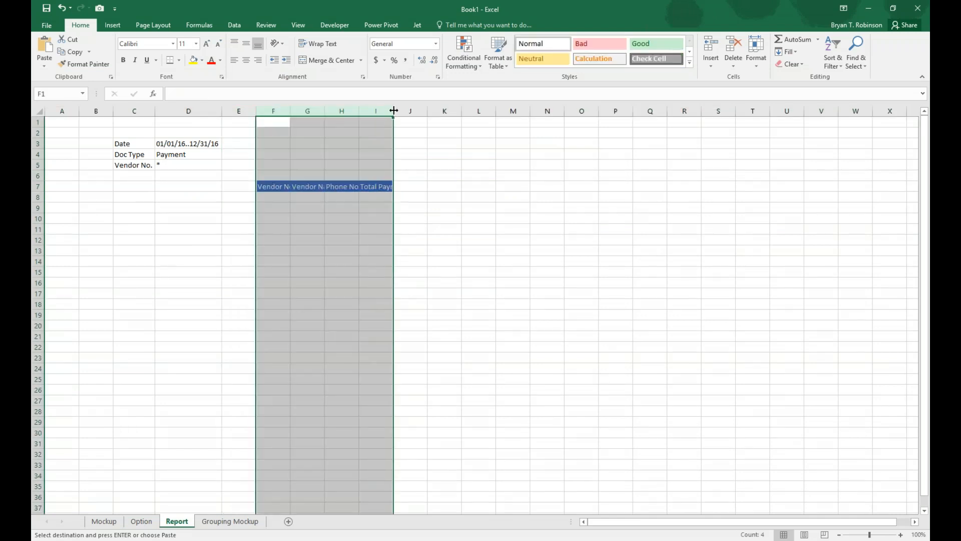
double_click(394, 111)
key(Escape)
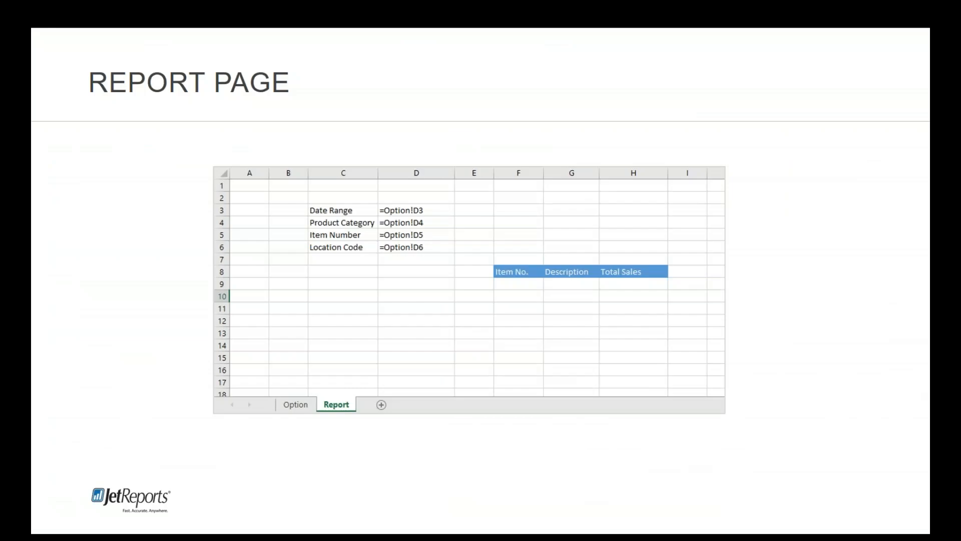
click(530, 192)
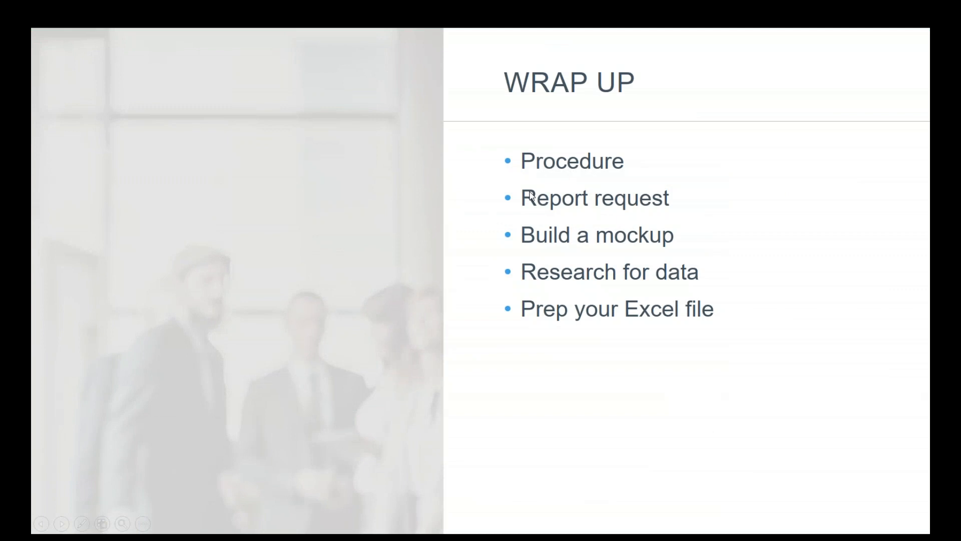